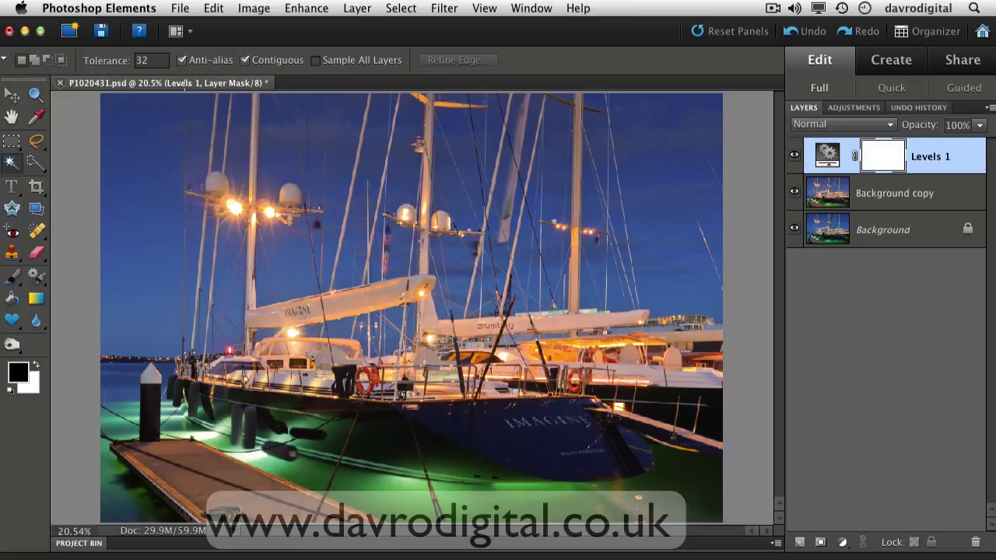
# - Duplicate P1020431 as a flattened copy with a single Background layer
pyautogui.click(179, 8)
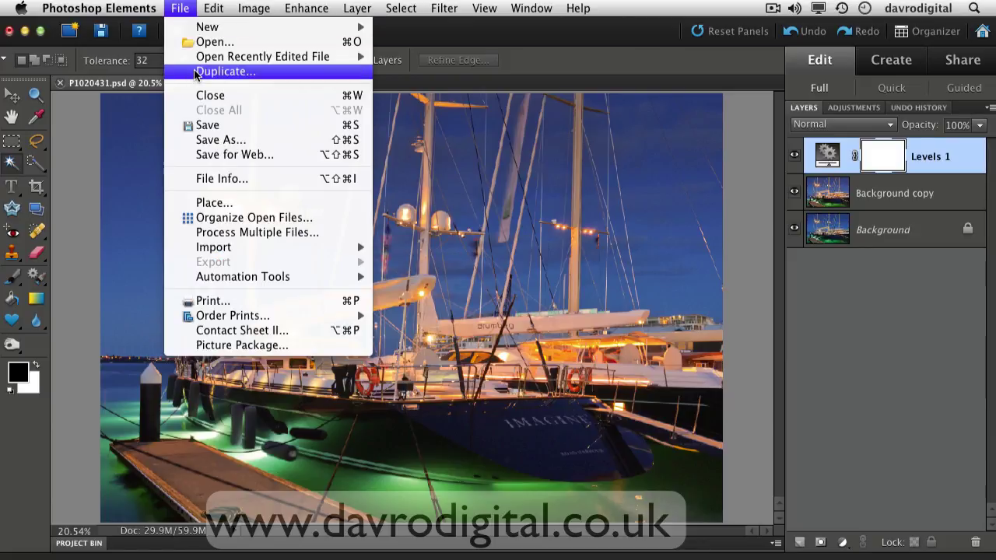
pyautogui.click(211, 71)
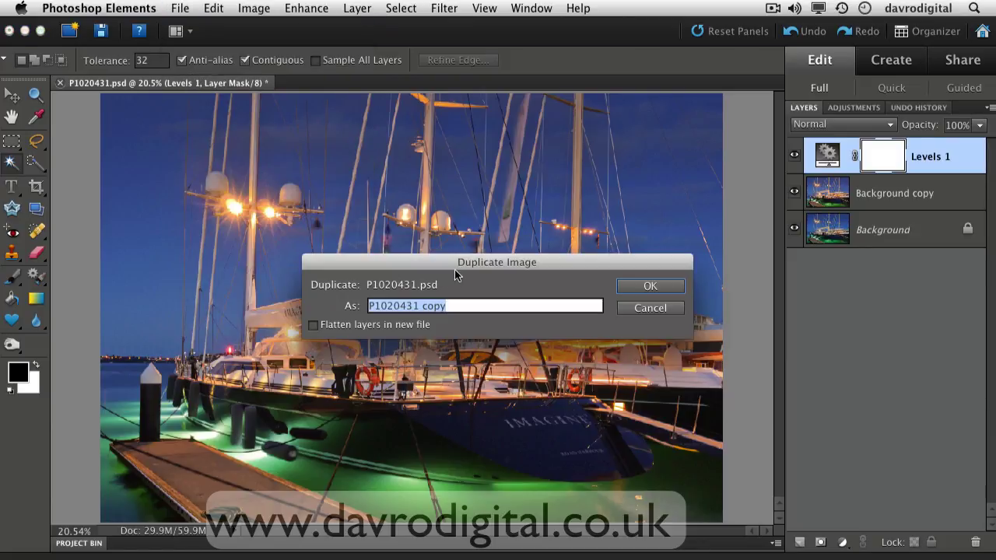
pyautogui.click(313, 326)
pyautogui.click(647, 285)
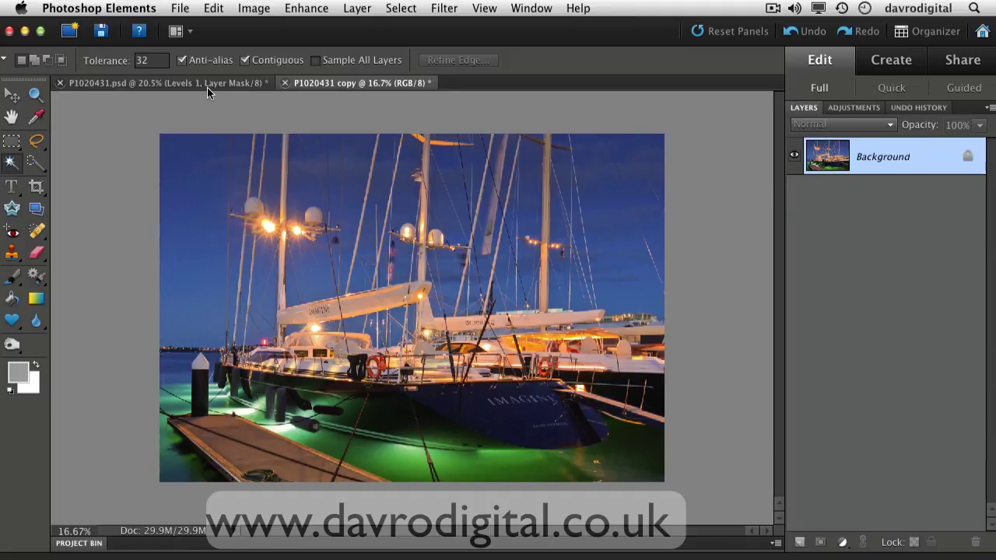
# - Close the layered P1020431.psd, saving its changes into the Working folder
pyautogui.click(105, 85)
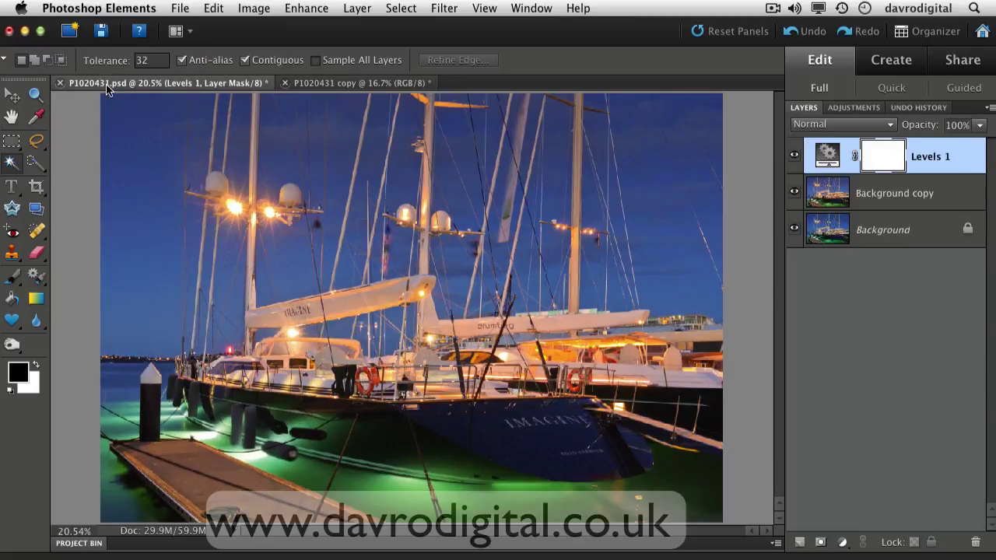
pyautogui.click(61, 84)
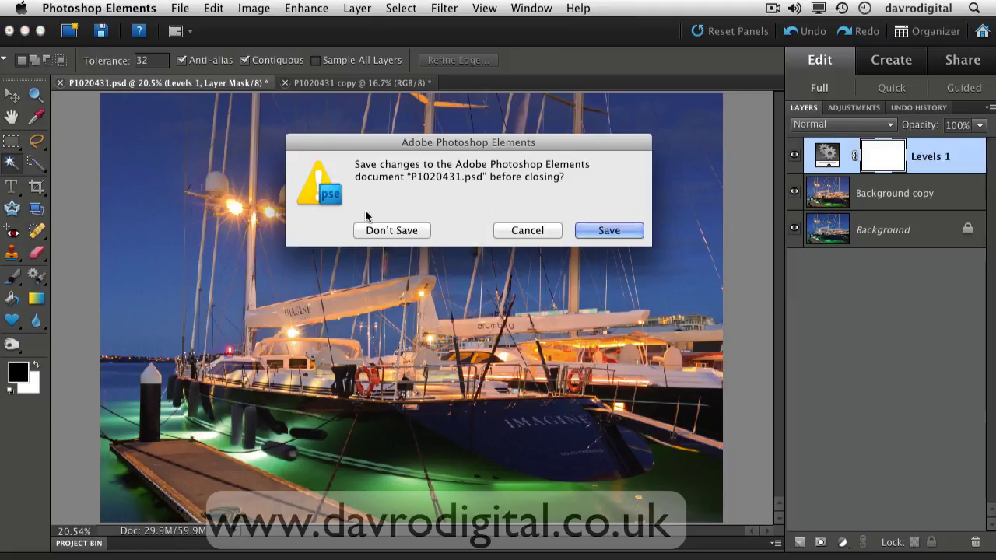
pyautogui.click(604, 231)
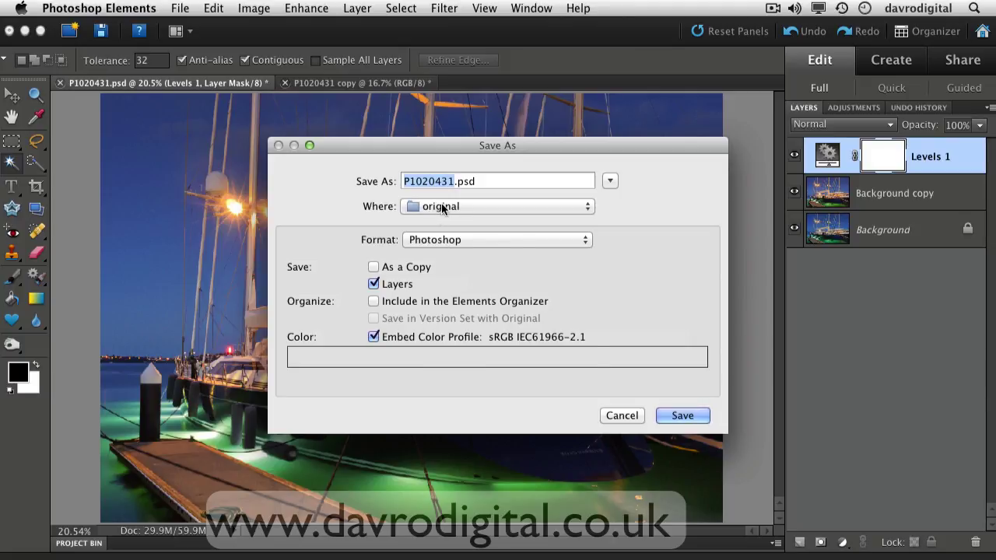
pyautogui.click(445, 208)
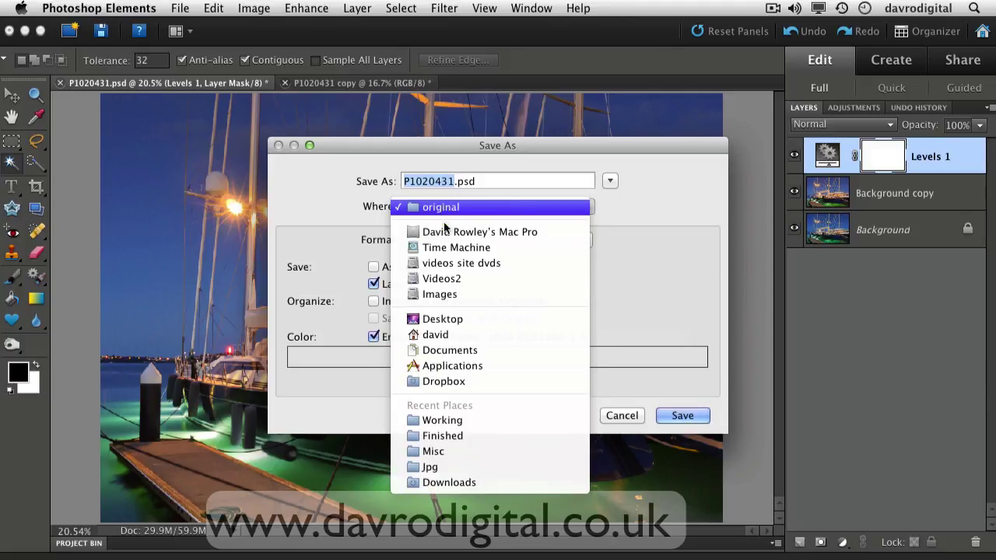
pyautogui.click(465, 418)
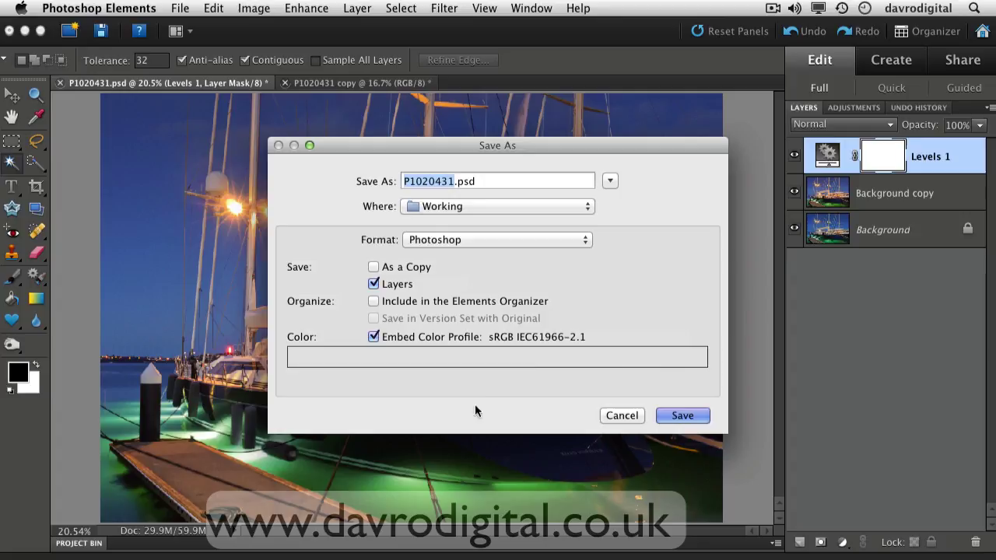
pyautogui.click(680, 414)
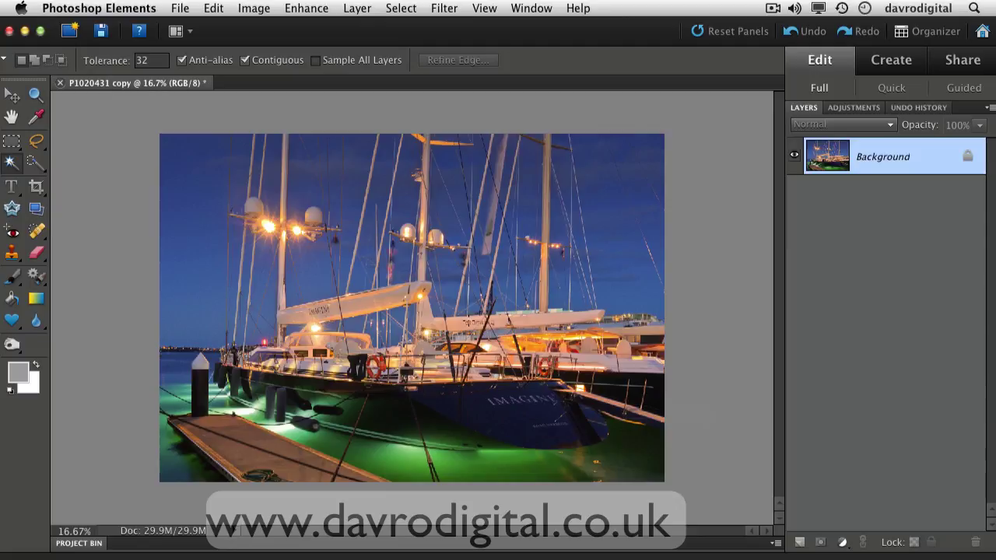
# - Zoom out and duplicate the Background onto a new Layer 1 with Ctrl+J
pyautogui.press('super+minus')
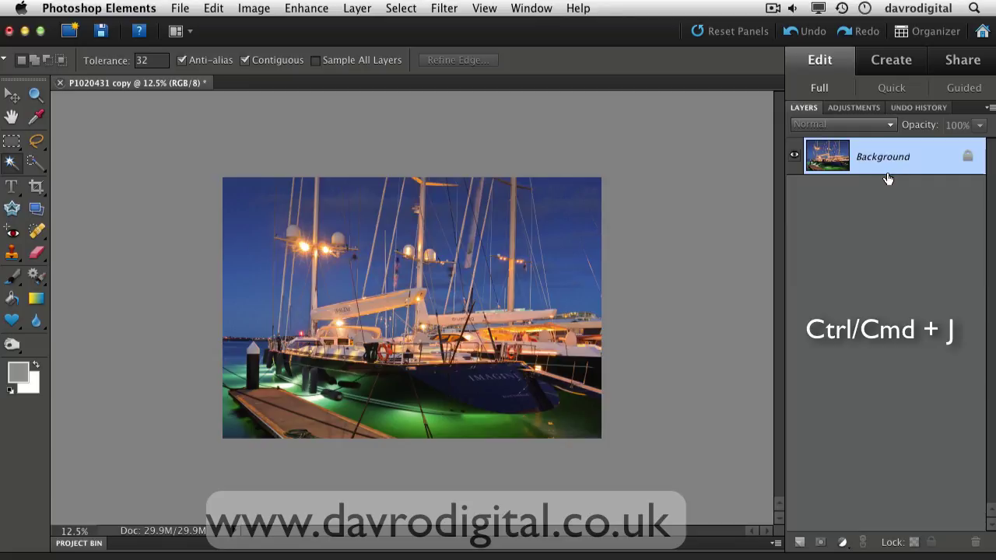
pyautogui.hotkey('ctrl', 'j')
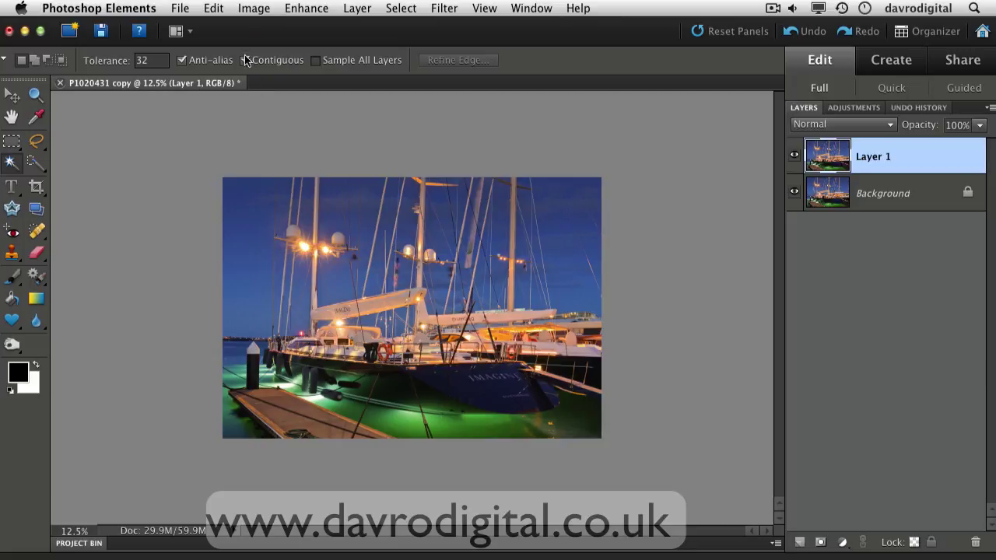
pyautogui.click(254, 9)
pyautogui.moveTo(265, 105)
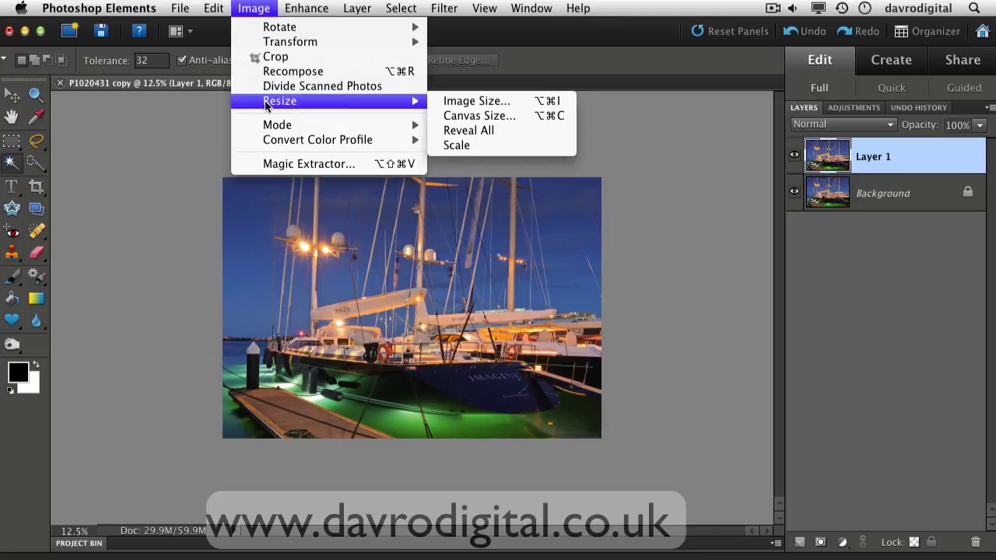
# - Open Canvas Size, keep width units in inches, and leave Relative ticked
pyautogui.click(480, 117)
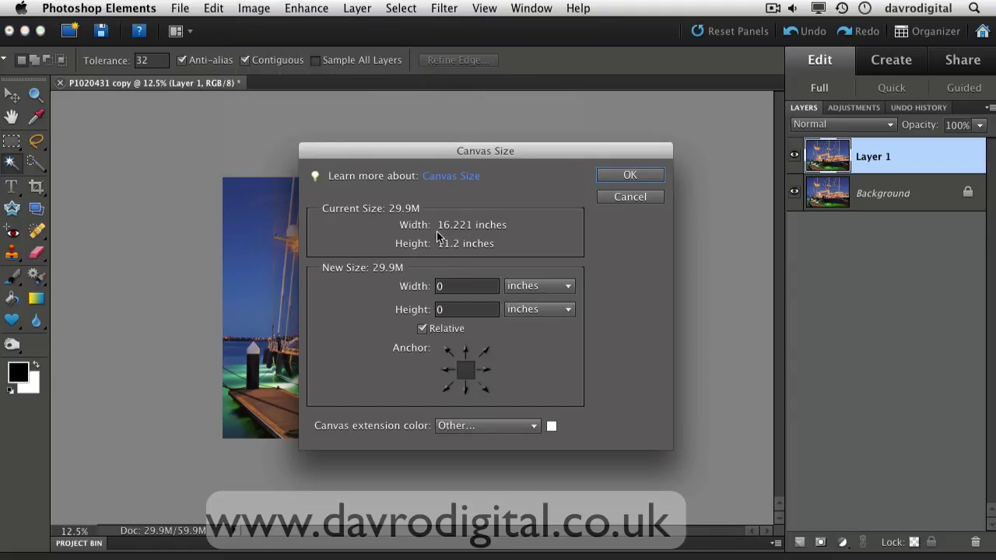
pyautogui.click(421, 327)
pyautogui.click(538, 287)
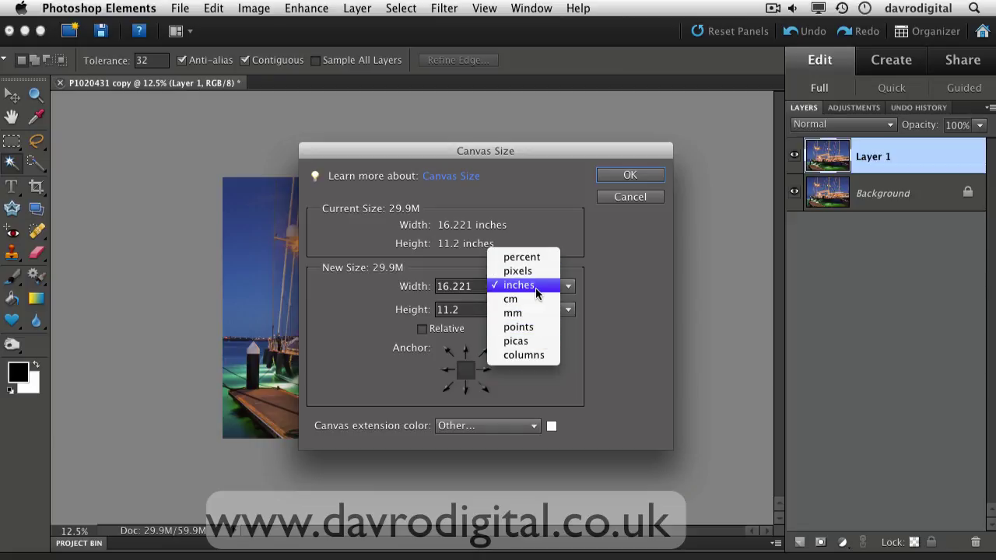
pyautogui.click(529, 287)
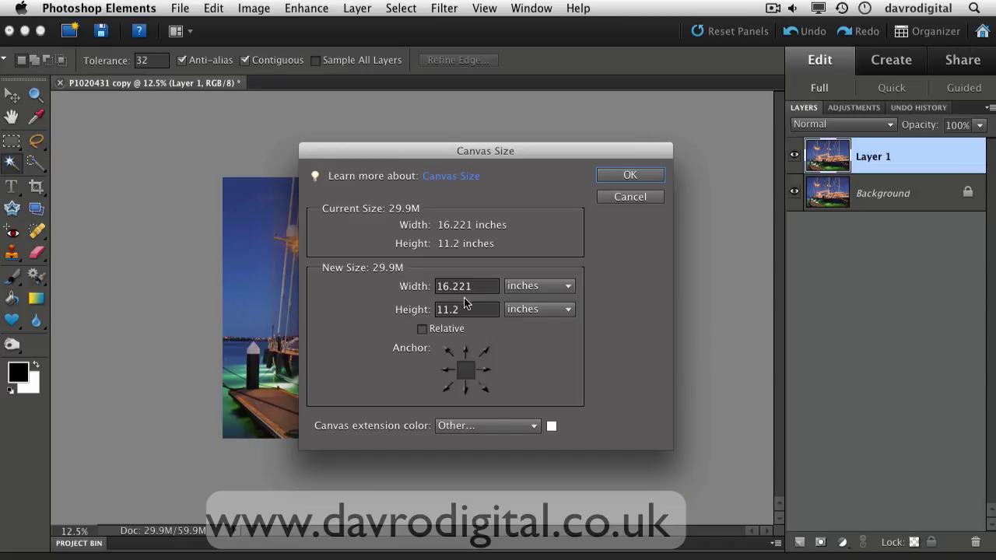
pyautogui.click(534, 288)
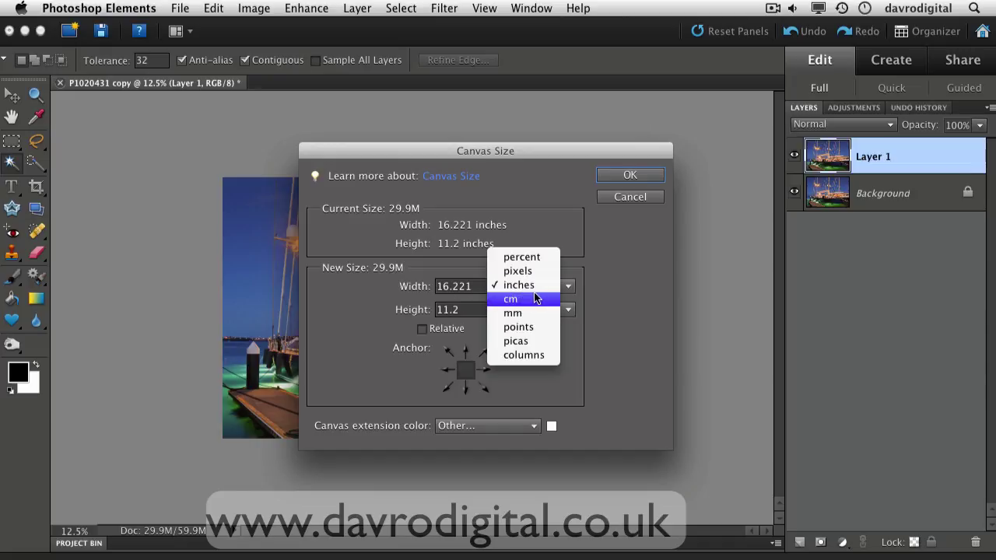
pyautogui.click(513, 285)
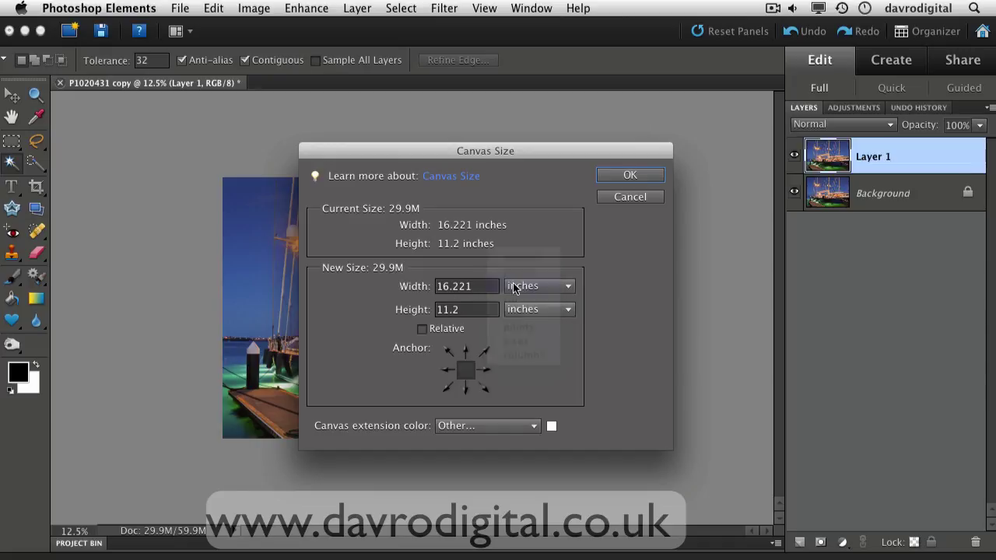
pyautogui.click(423, 330)
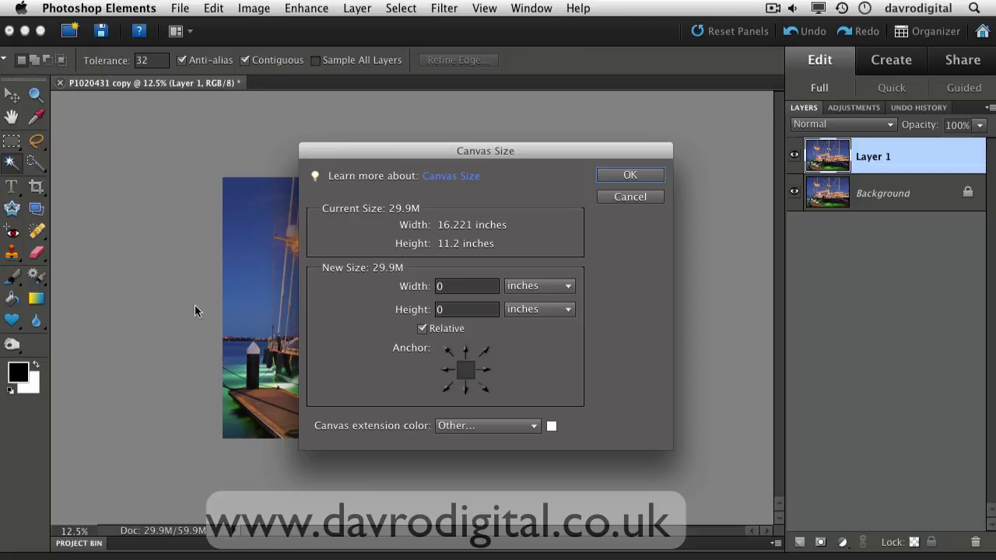
# - Add 4 inches to canvas width and height with the anchor centred
pyautogui.click(459, 287)
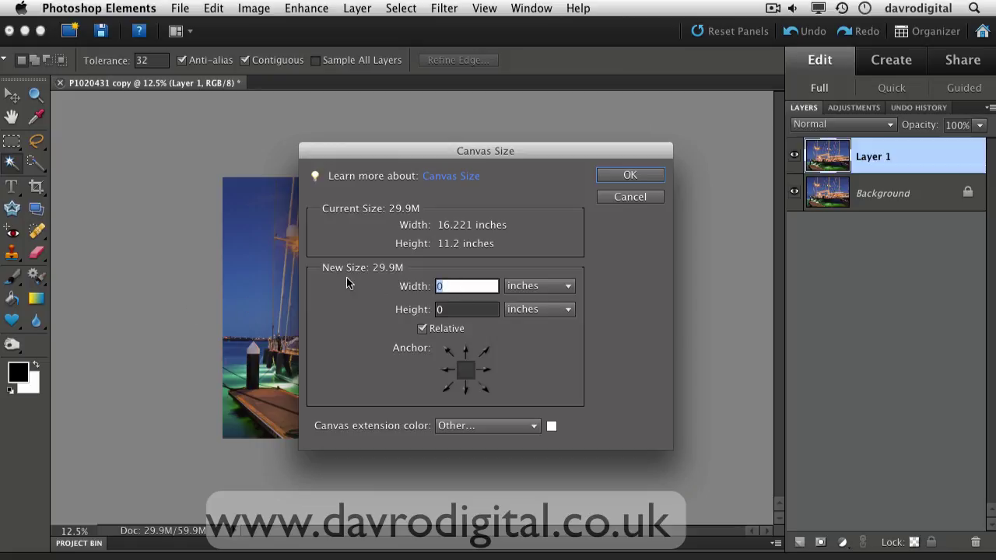
pyautogui.write('4')
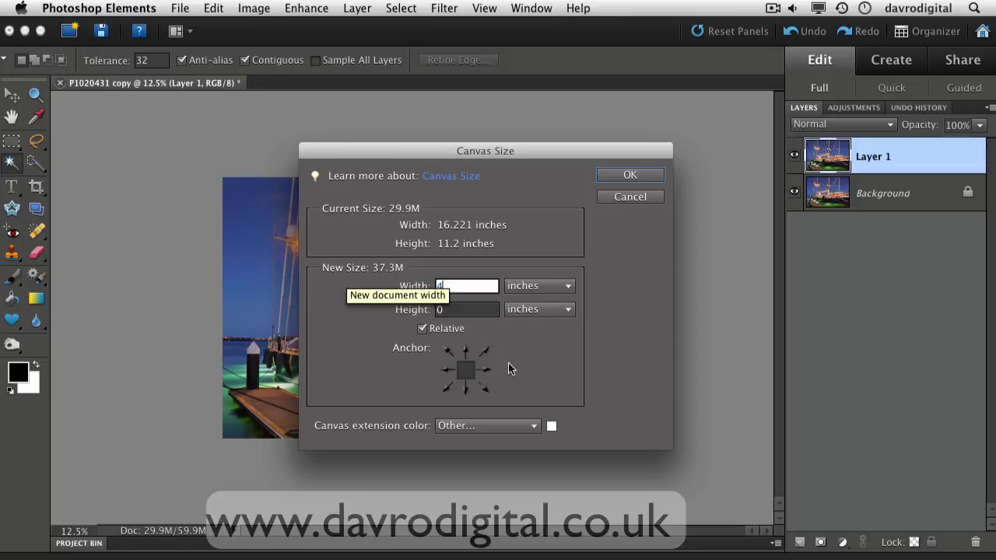
pyautogui.click(459, 313)
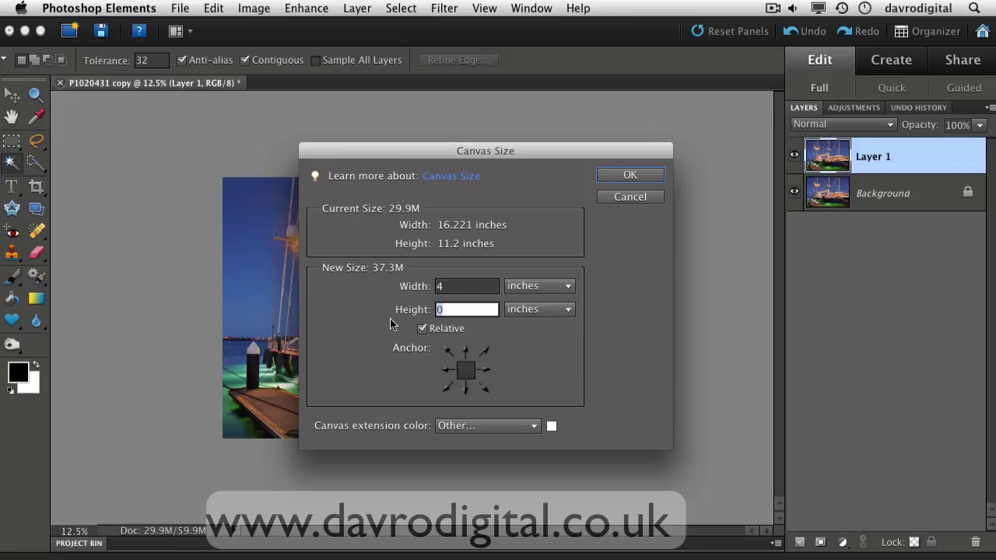
pyautogui.write('4')
pyautogui.click(449, 374)
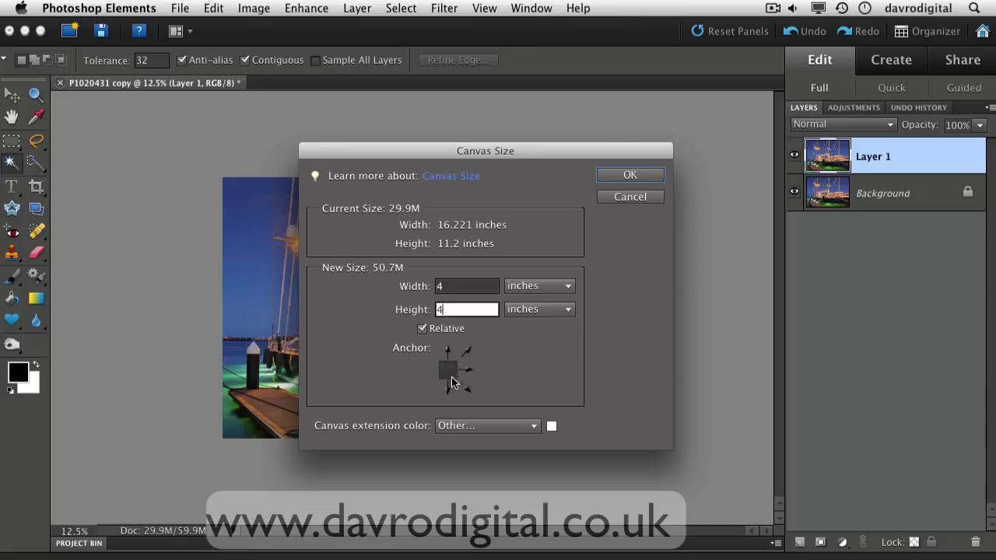
pyautogui.click(465, 386)
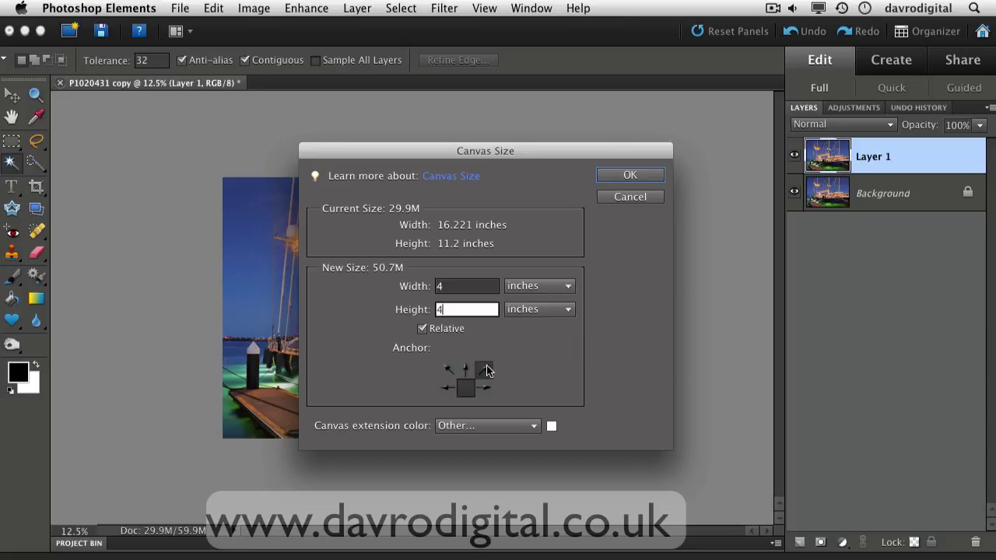
pyautogui.click(483, 371)
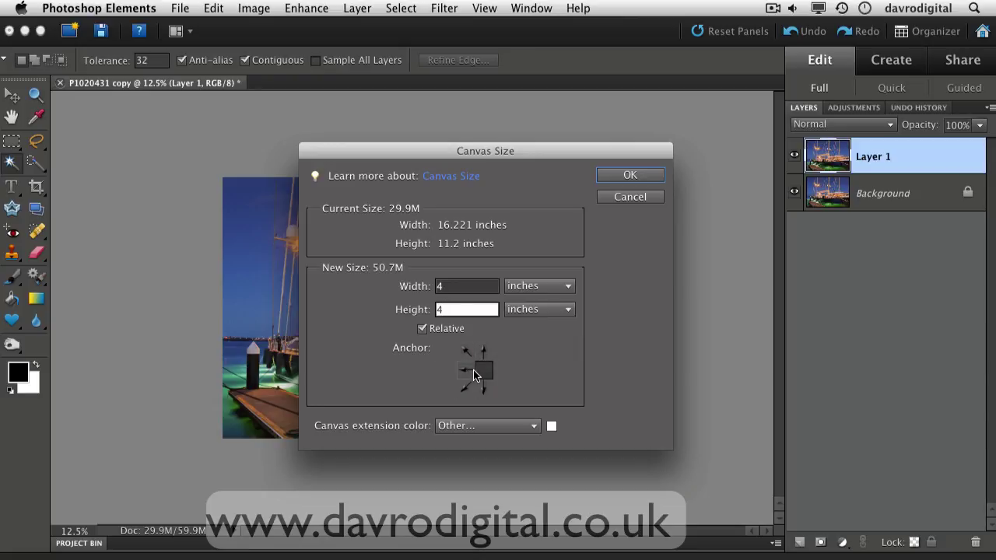
pyautogui.click(465, 372)
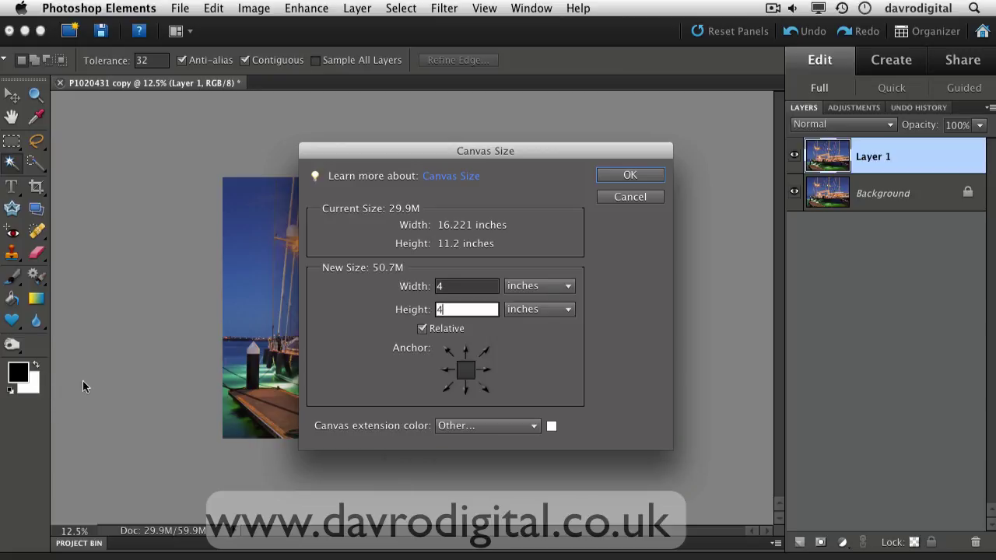
# - Keep white as the canvas extension colour and apply the enlargement
pyautogui.click(535, 431)
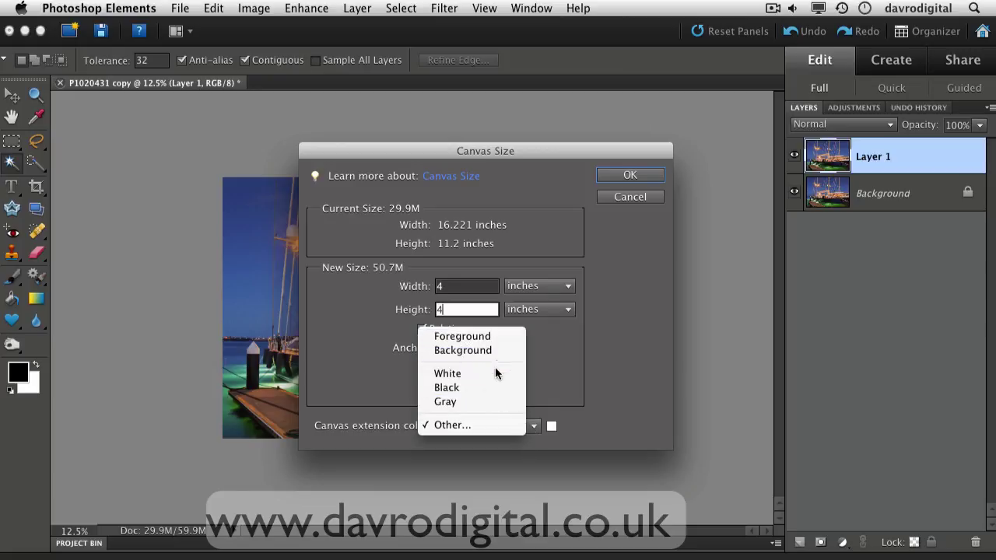
pyautogui.click(580, 354)
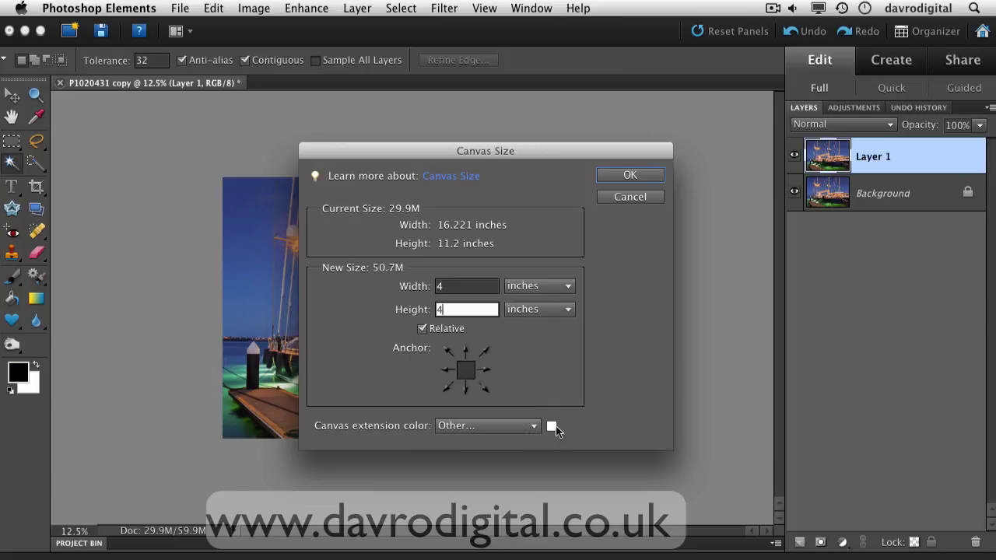
pyautogui.click(551, 430)
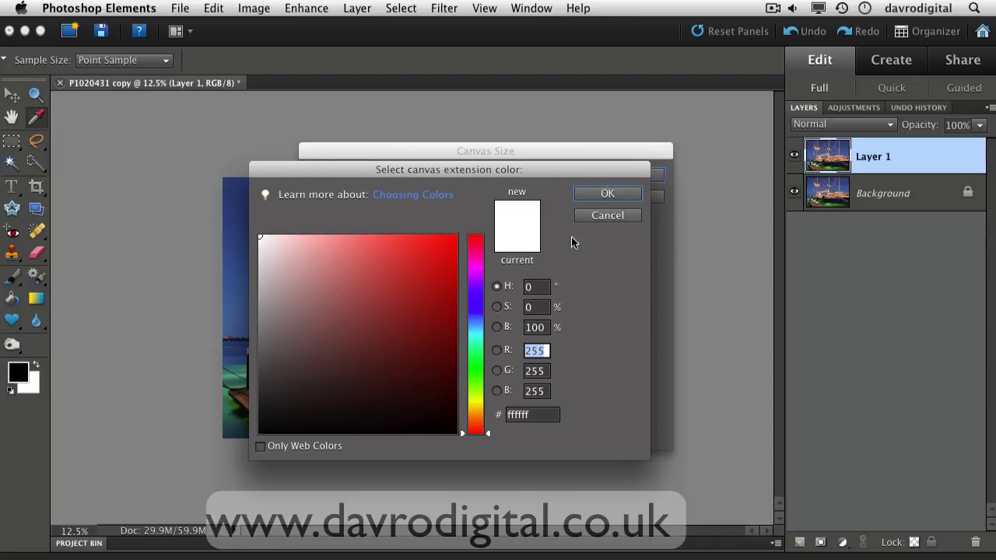
pyautogui.click(609, 217)
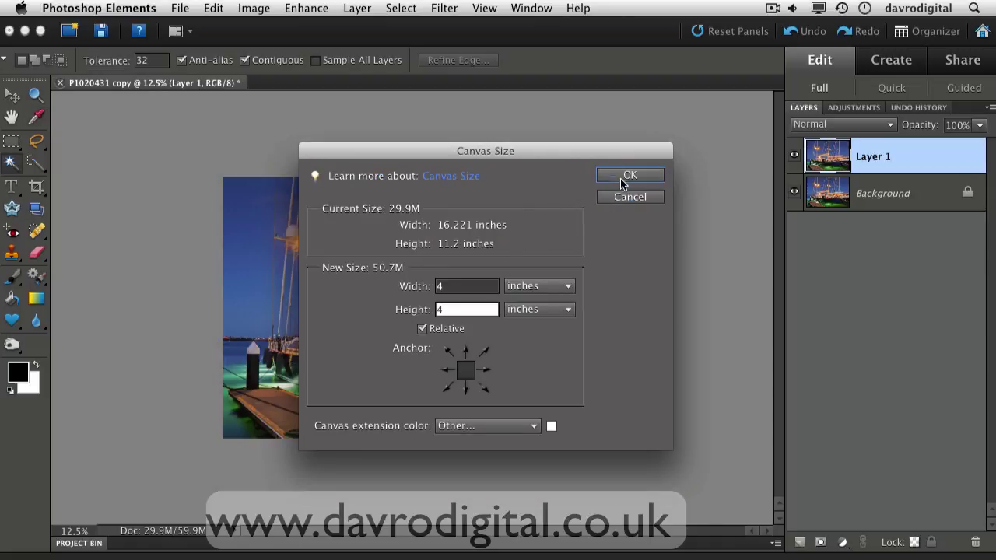
pyautogui.click(624, 182)
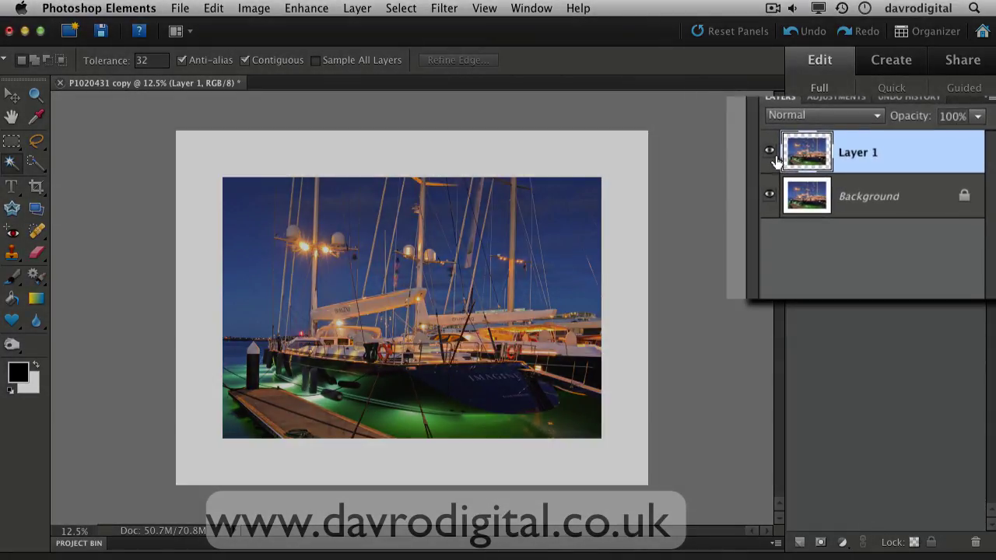
# - Toggle the Background's visibility to check the border, then select the Background layer
pyautogui.click(770, 197)
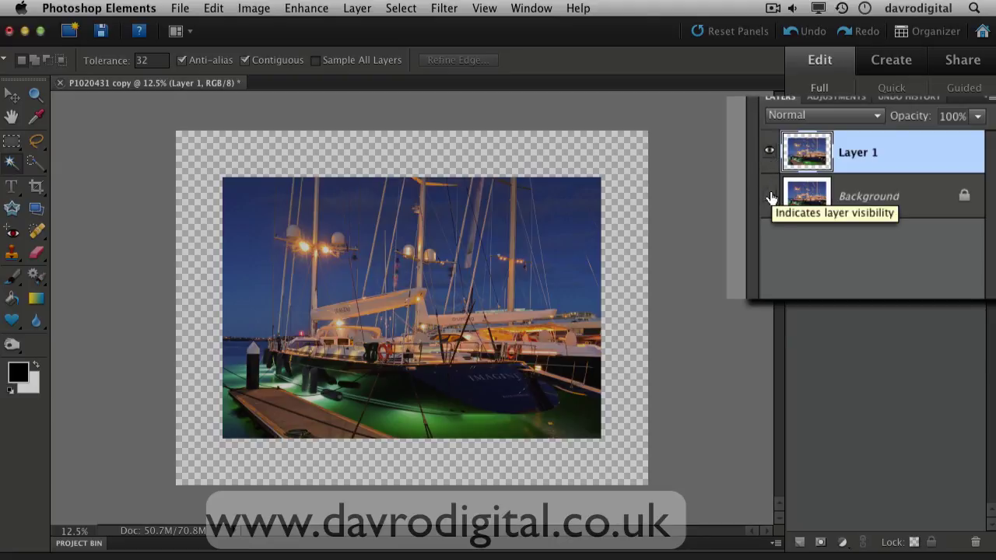
pyautogui.click(770, 198)
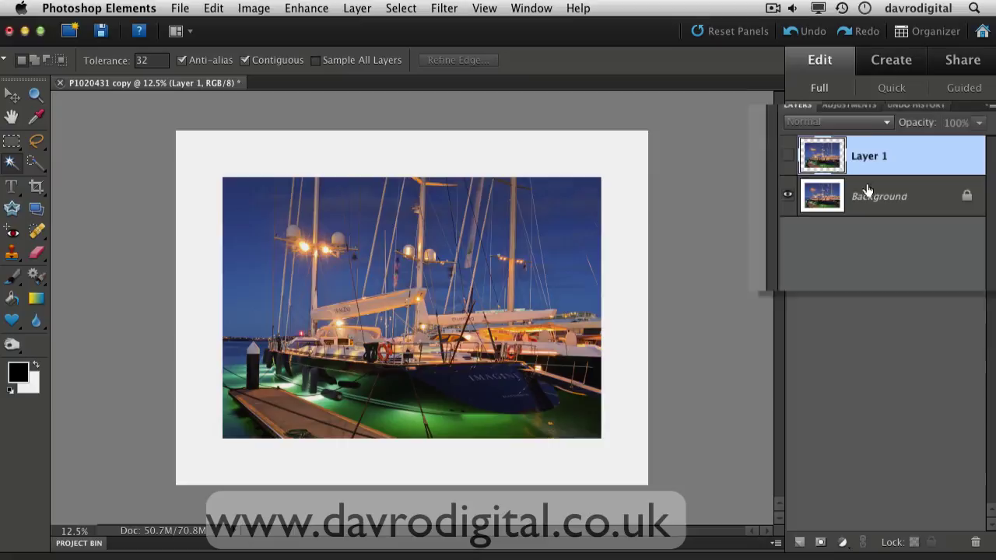
pyautogui.click(877, 194)
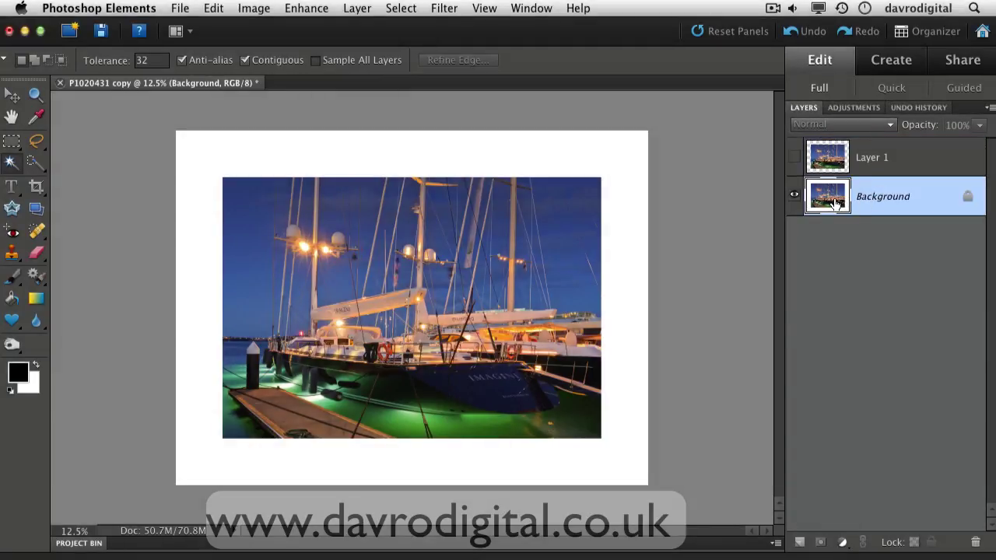
# - Use Edit > Fill Layer to fill the Background with White
pyautogui.click(213, 9)
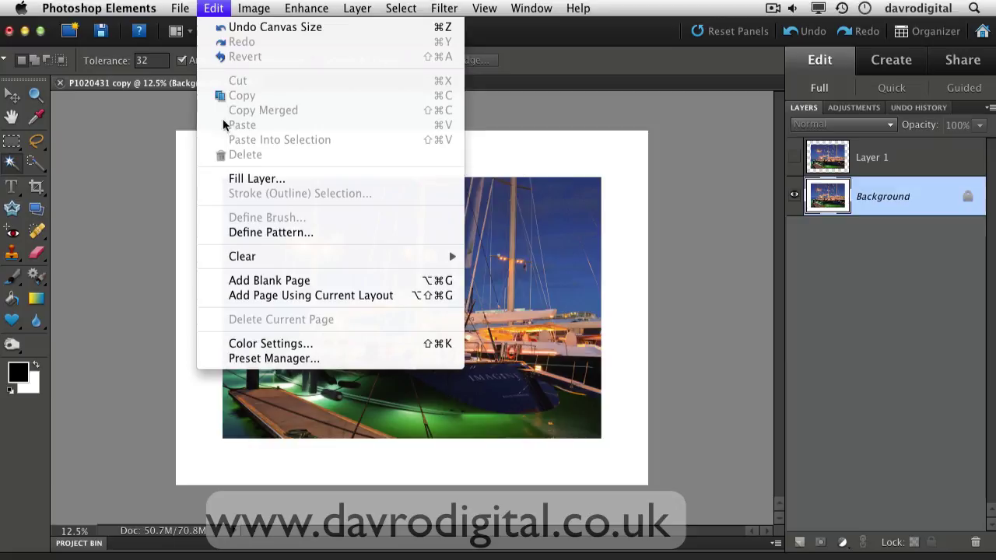
pyautogui.click(246, 181)
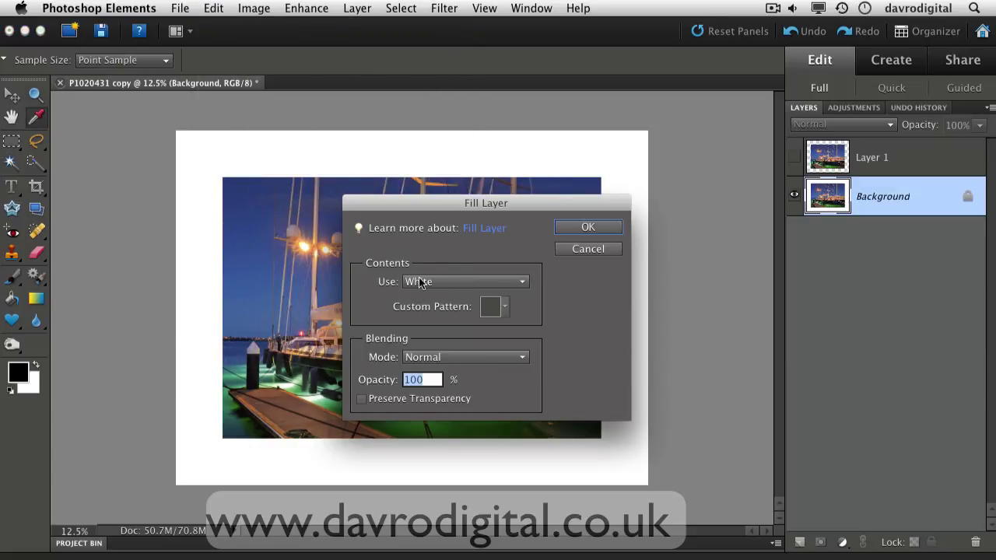
pyautogui.click(440, 282)
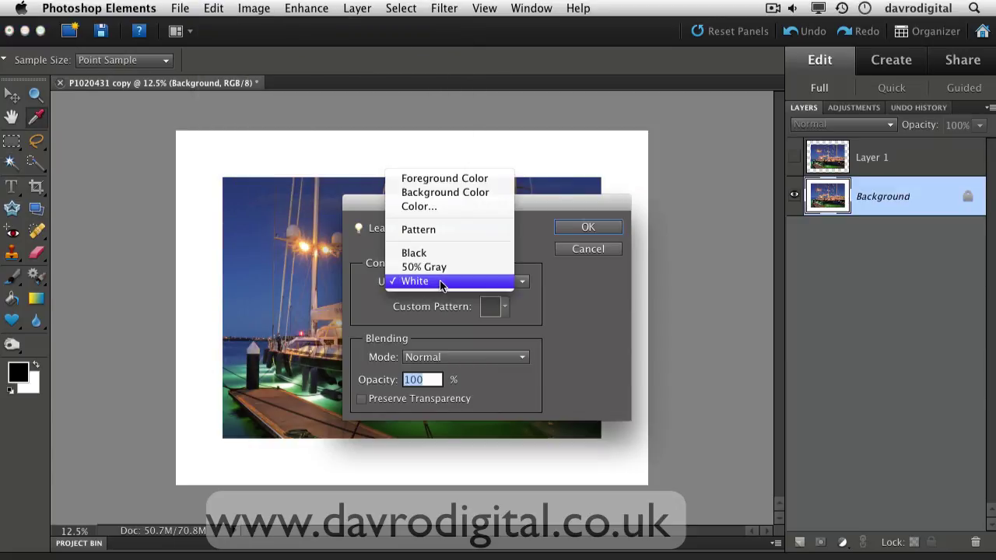
pyautogui.click(440, 282)
pyautogui.click(440, 282)
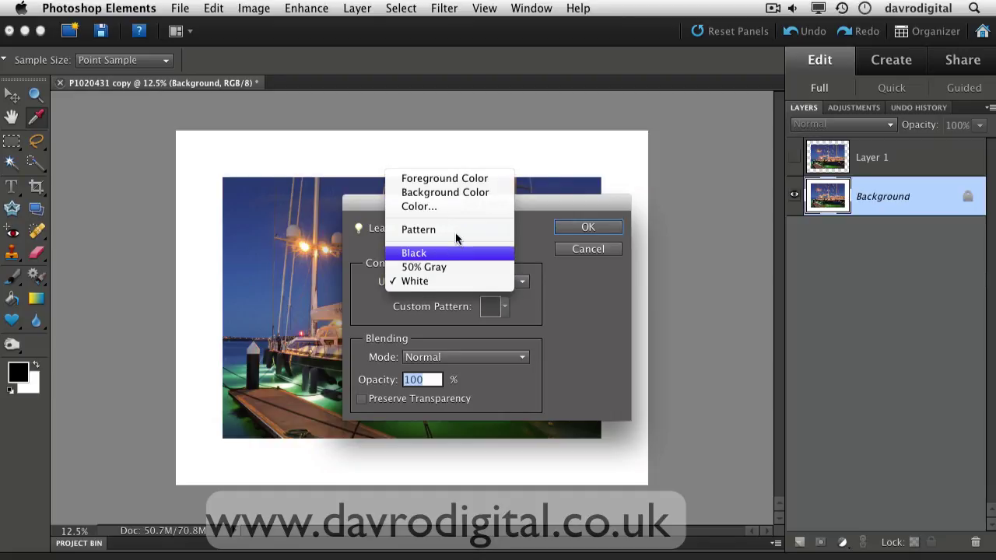
pyautogui.click(459, 281)
pyautogui.click(588, 227)
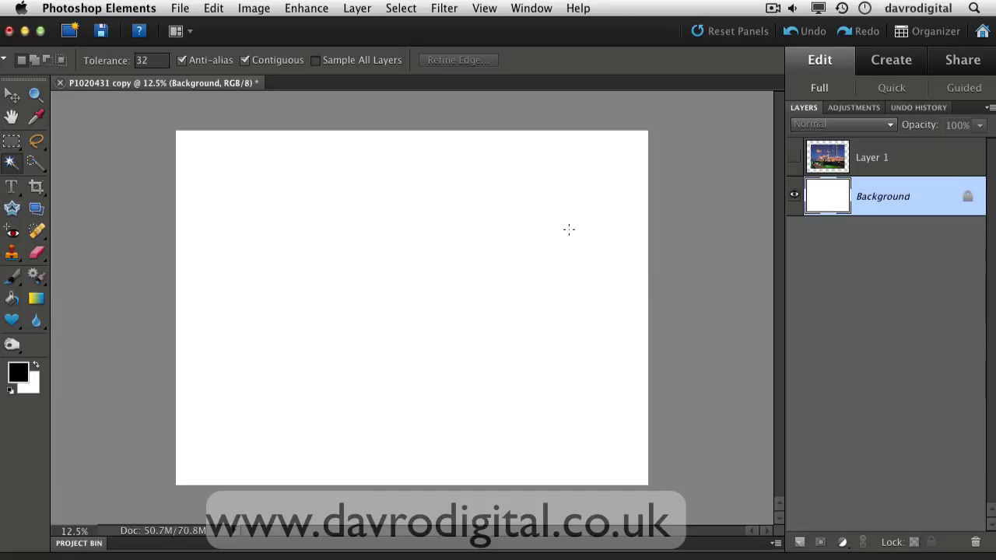
# - Show and select Layer 1, then drag the photo slightly up and right with Move
pyautogui.click(794, 160)
pyautogui.click(889, 159)
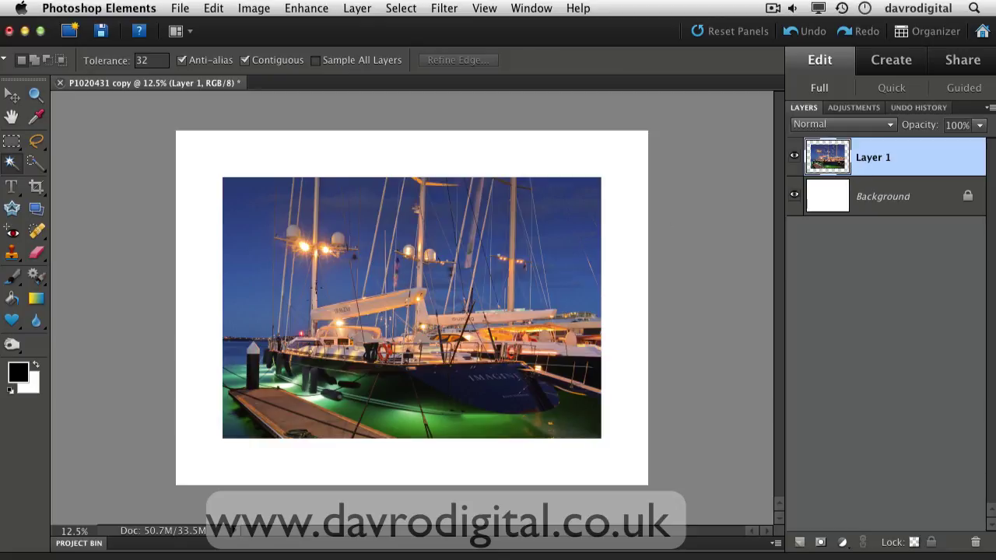
pyautogui.click(12, 95)
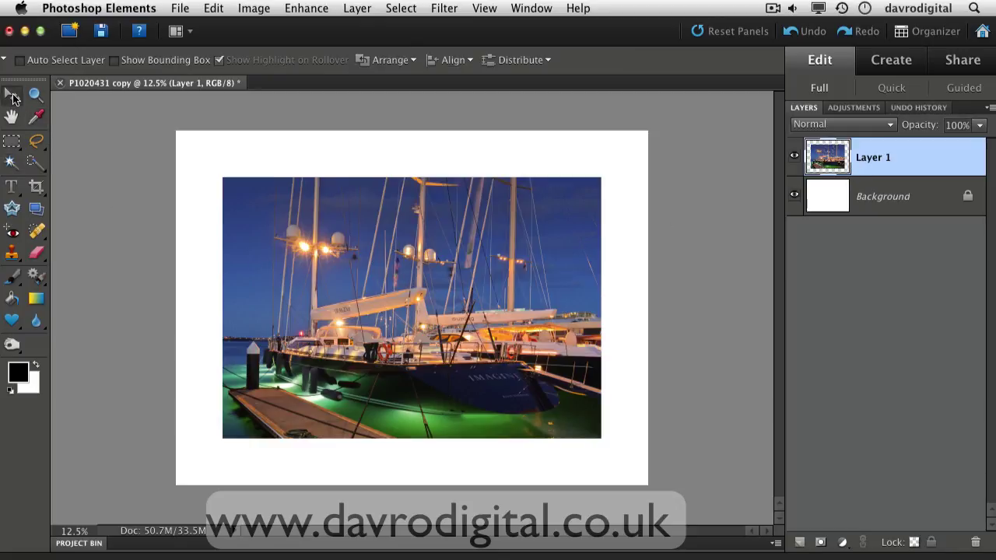
pyautogui.moveTo(391, 302)
pyautogui.mouseDown()
pyautogui.moveTo(418, 276)
pyautogui.moveTo(391, 278)
pyautogui.moveTo(390, 304)
pyautogui.moveTo(384, 289)
pyautogui.moveTo(399, 290)
pyautogui.mouseUp()
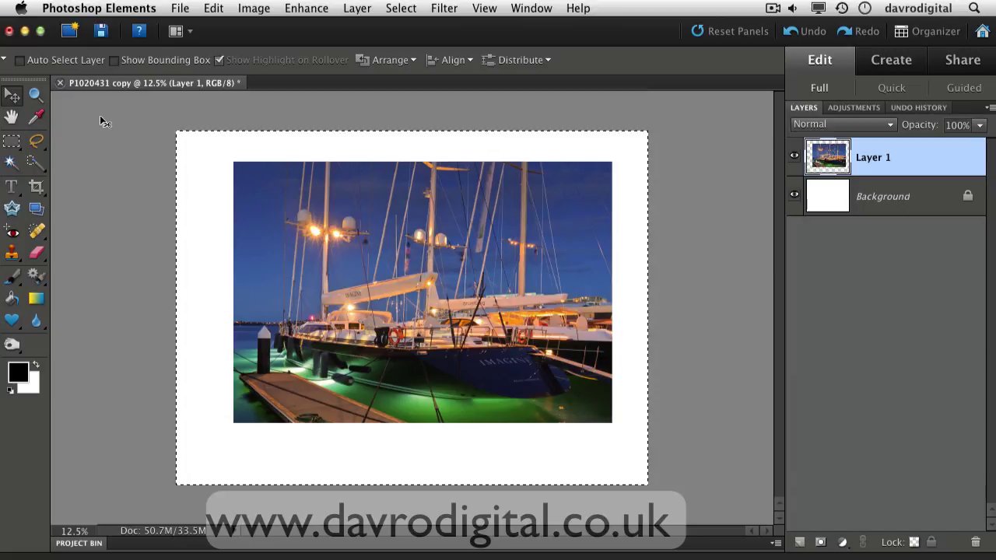
pyautogui.click(11, 96)
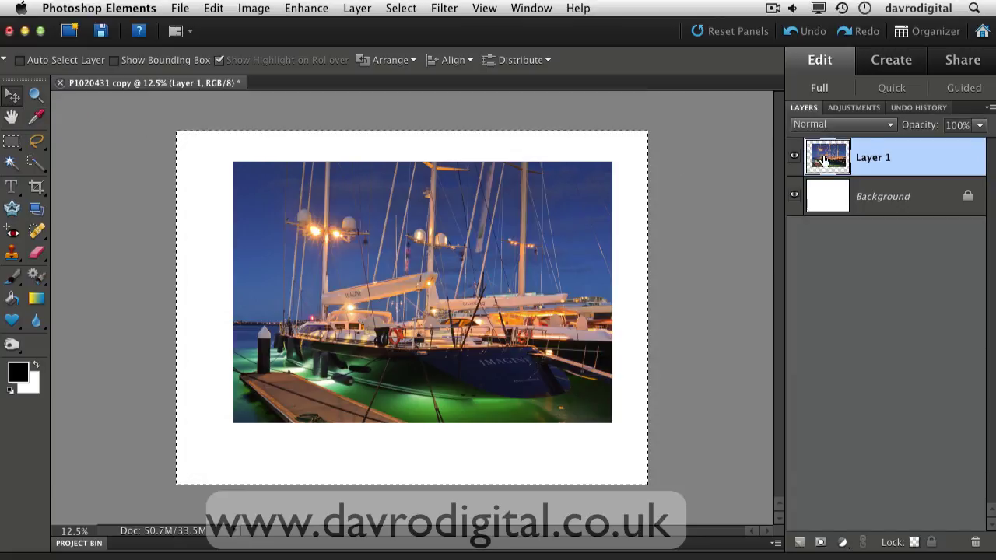
# - Align the photo to the canvas's vertical and horizontal centres
pyautogui.click(468, 62)
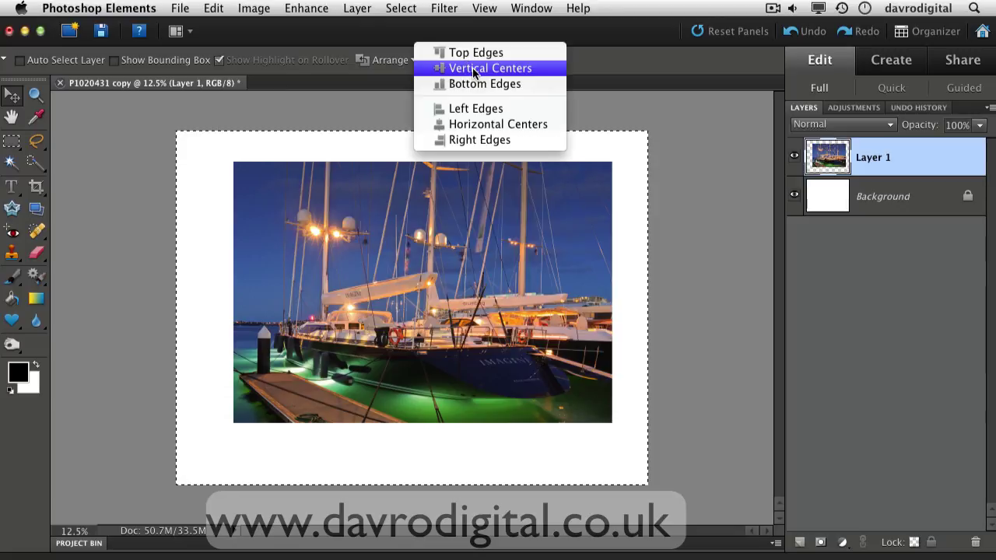
pyautogui.click(473, 73)
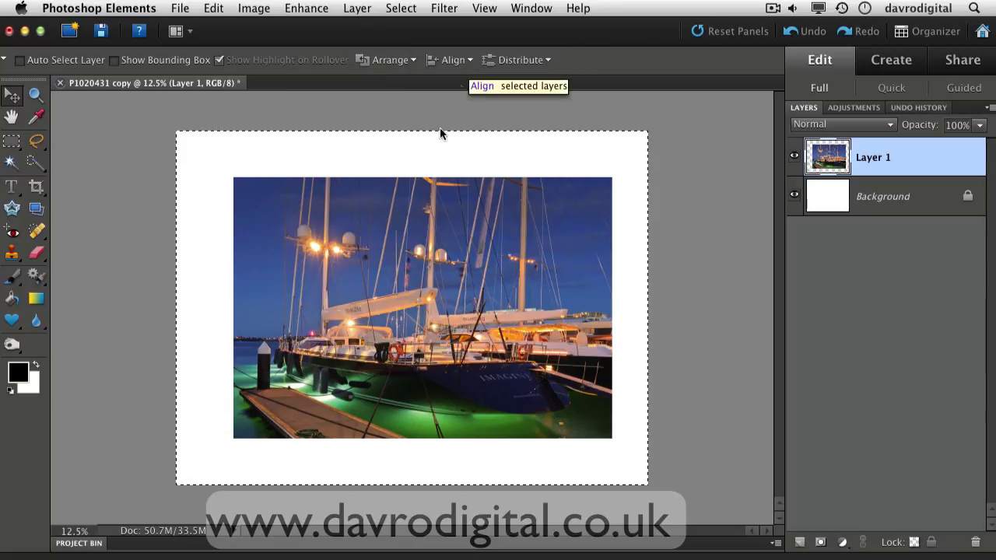
pyautogui.click(470, 63)
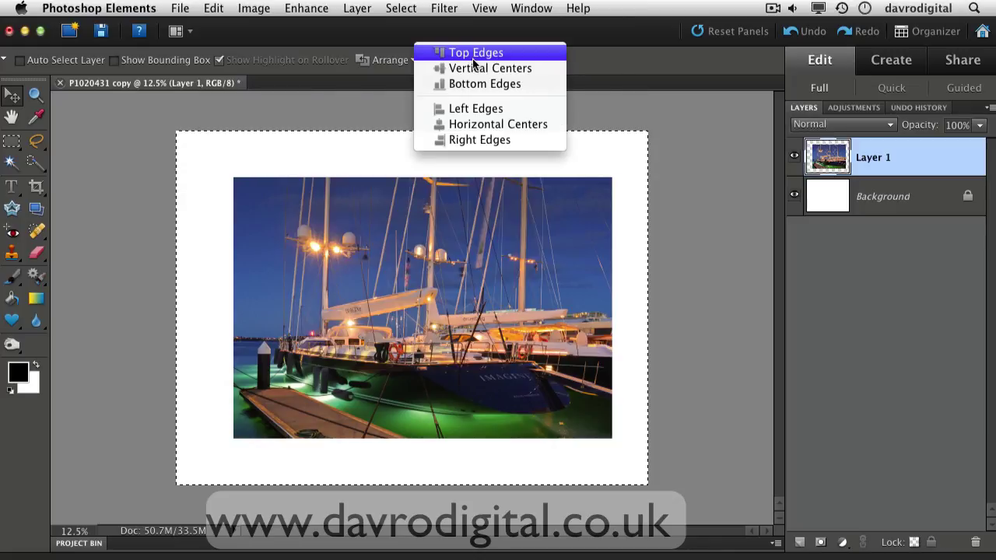
pyautogui.click(479, 126)
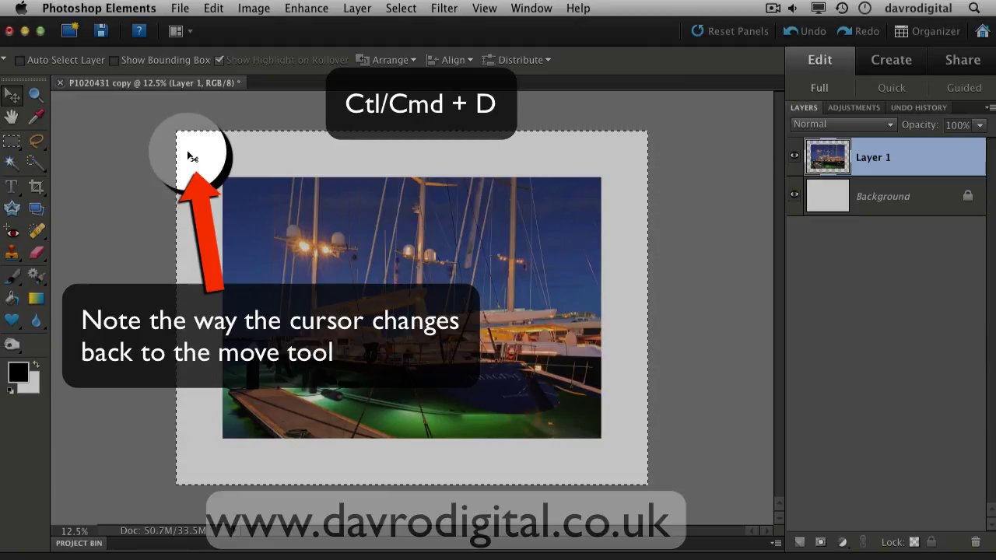
# - Deselect with Cmd+D and nudge the photo up four pixels with the Up Arrow
pyautogui.press('super+d')
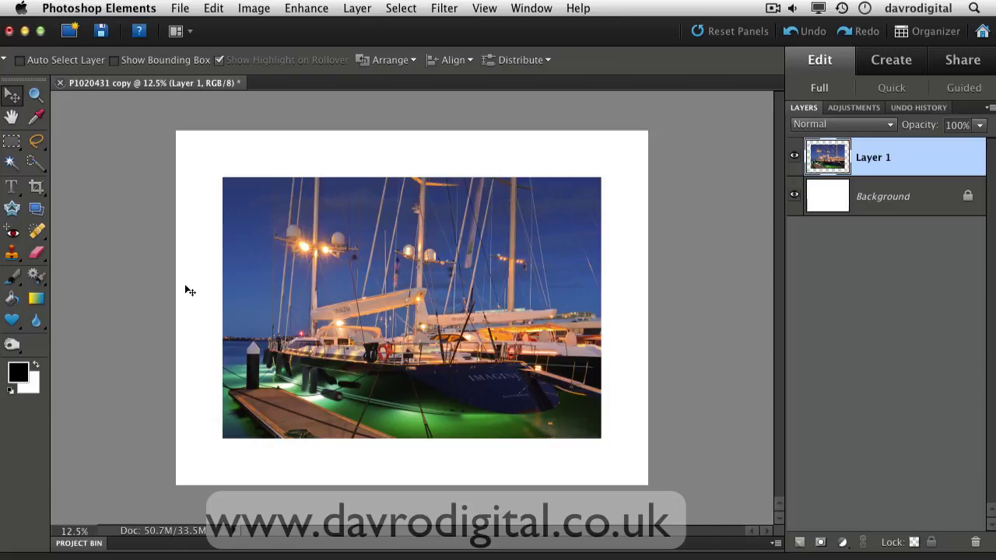
pyautogui.press('Up')
pyautogui.press('Up')
pyautogui.press('Up')
pyautogui.press('Up')
pyautogui.press('Up')
pyautogui.press('Up')
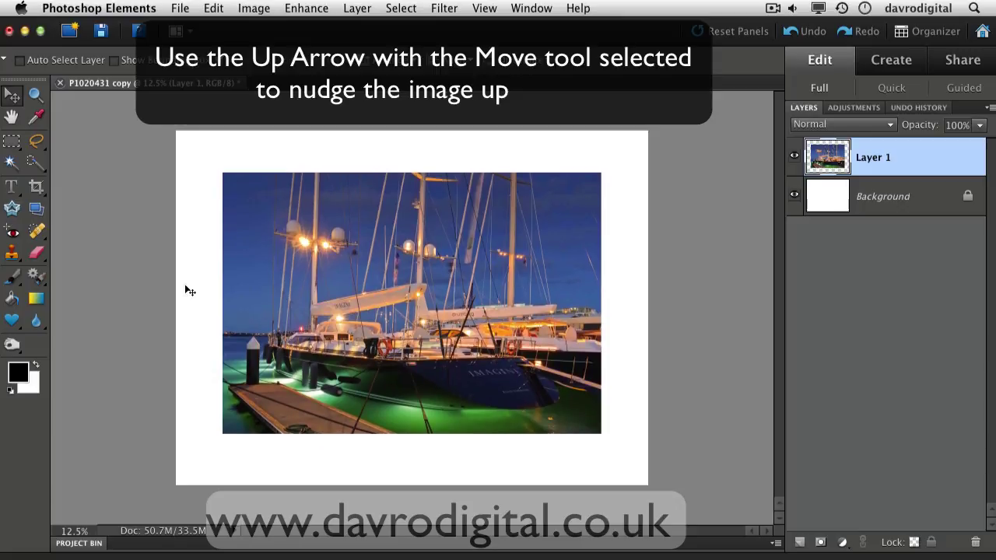
pyautogui.press('Up')
pyautogui.press('Up')
pyautogui.press('Up')
pyautogui.press('Up')
pyautogui.press('Up')
pyautogui.press('Up')
pyautogui.press('Up')
pyautogui.press('Up')
pyautogui.press('Up')
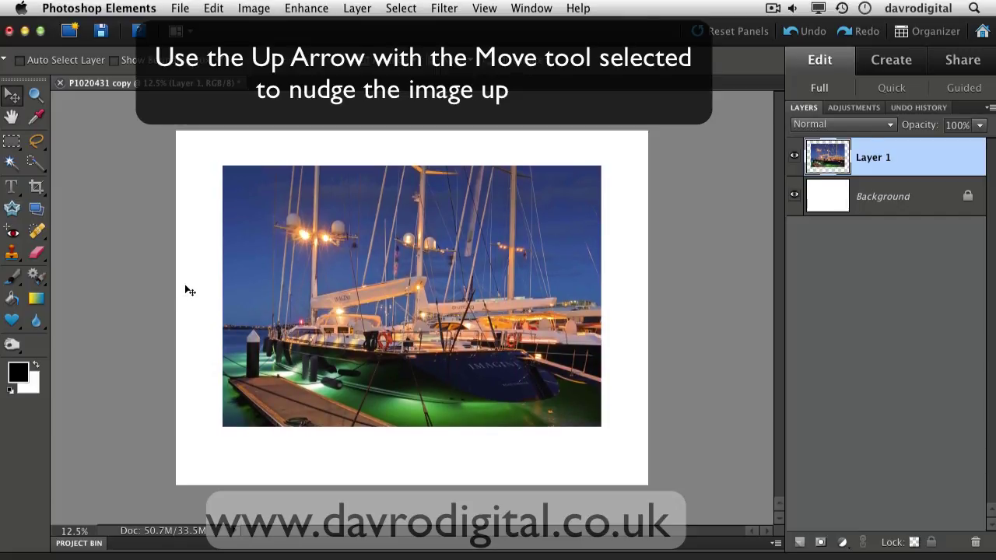
pyautogui.press('Up')
pyautogui.press('Up')
pyautogui.press('Up')
pyautogui.press('Up')
pyautogui.press('Up')
pyautogui.press('Up')
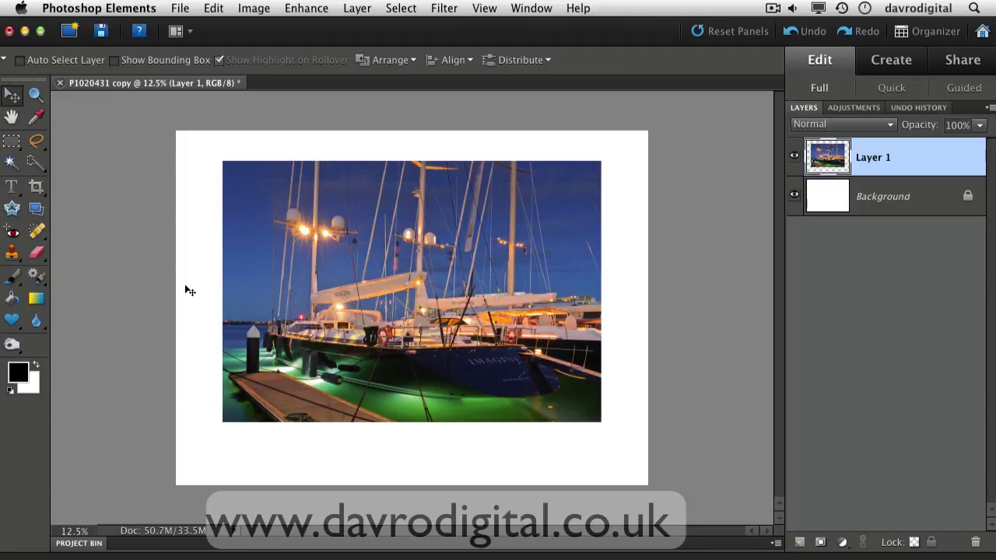
pyautogui.press('Up')
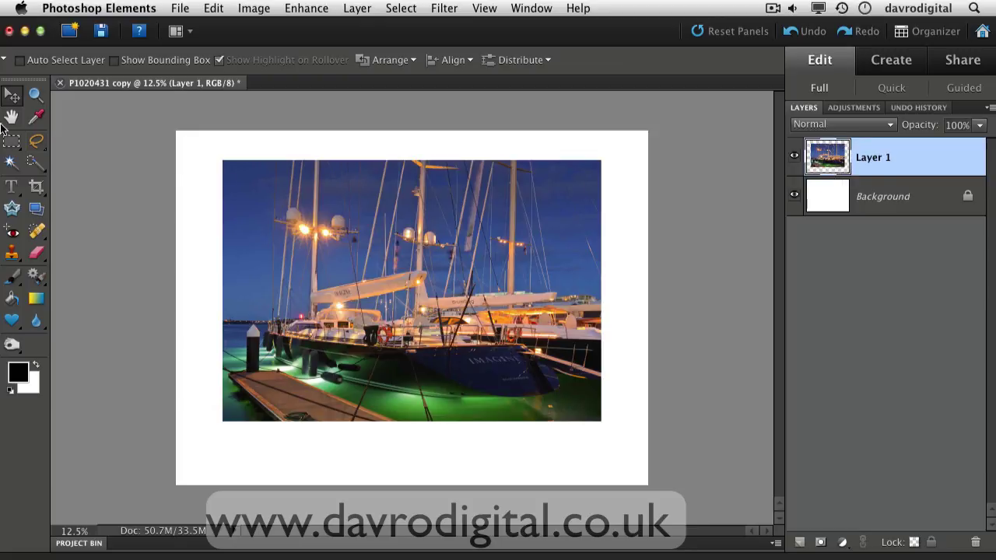
# - Select the white border around the photo with the Magic Wand and add a new layer
pyautogui.click(12, 165)
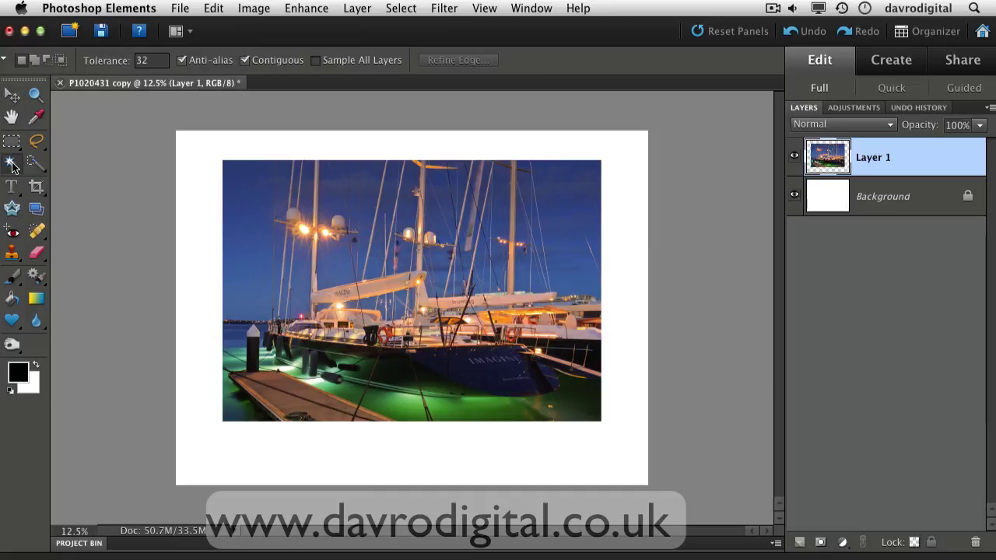
pyautogui.click(215, 153)
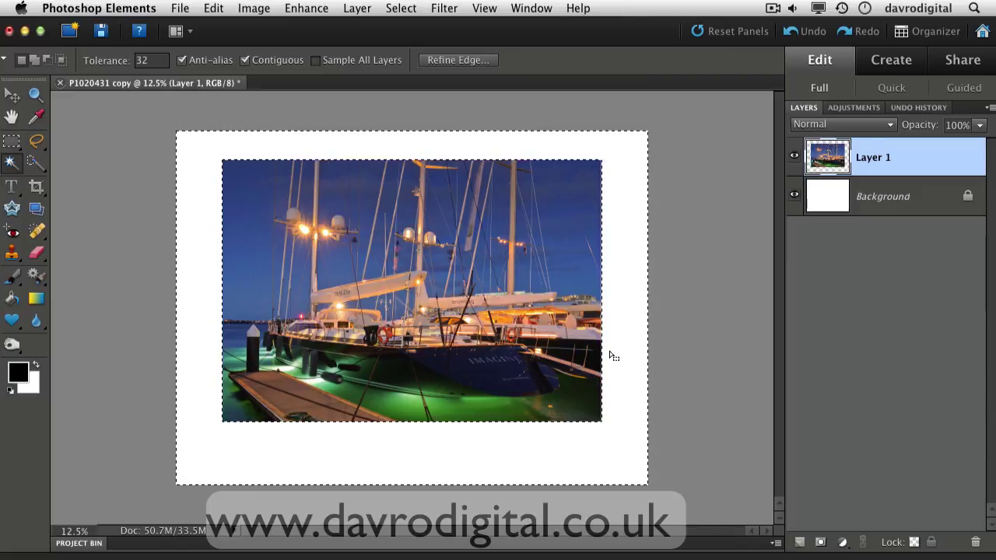
pyautogui.click(800, 542)
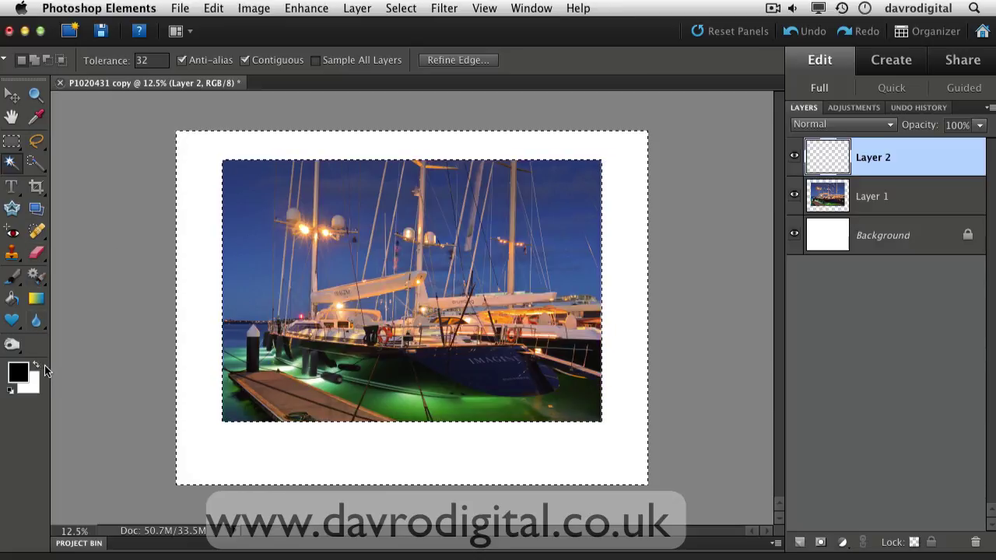
# - Fill the border white on Layer 2, deselect, and hide Layer 1 and Background
pyautogui.press('x')
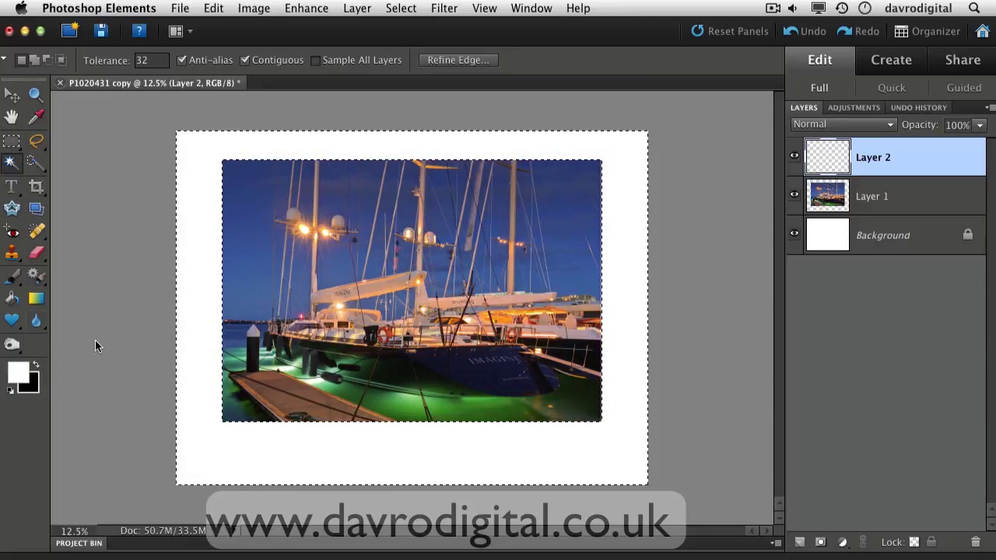
pyautogui.click(12, 298)
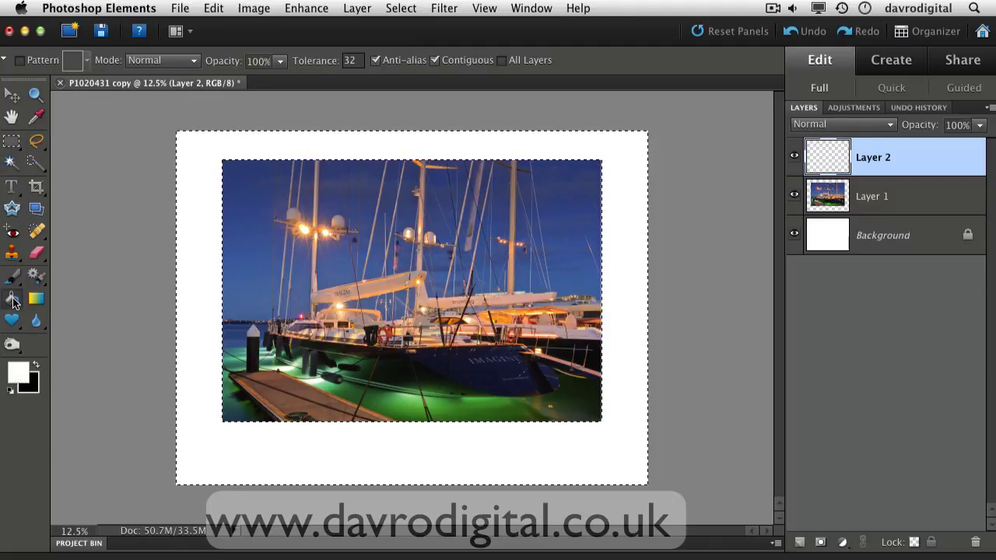
pyautogui.click(193, 284)
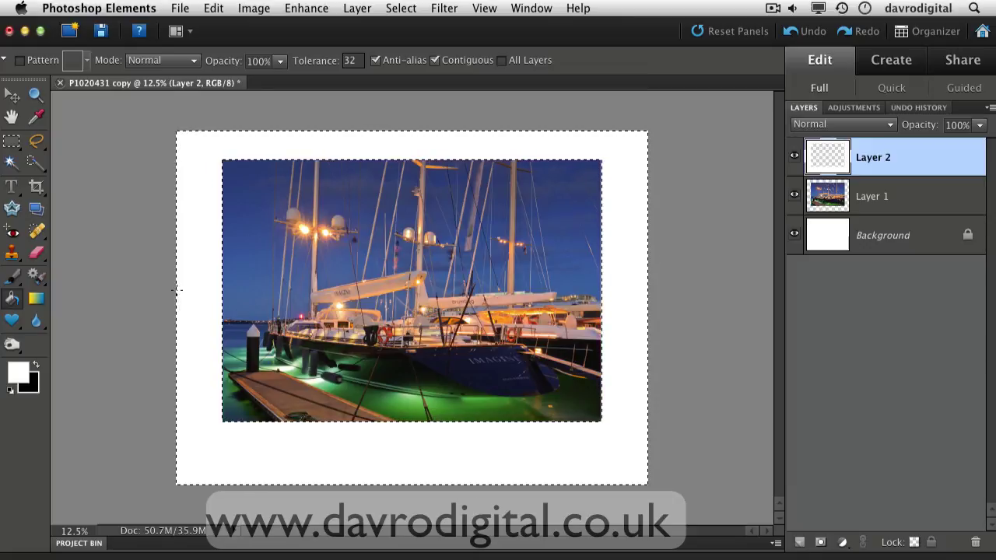
pyautogui.press('super+d')
pyautogui.moveTo(794, 198); pyautogui.dragTo(793, 234)
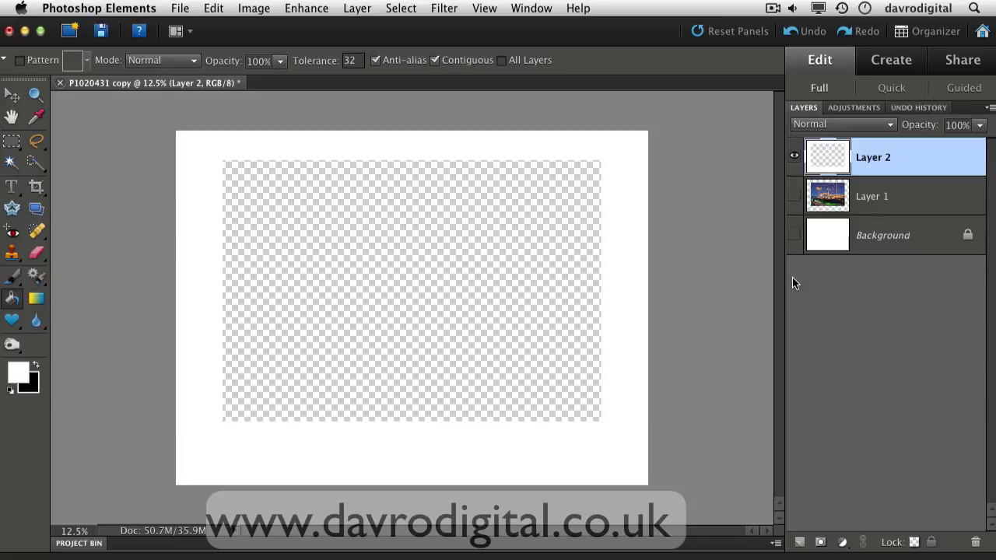
# - Make Layer 1 visible again and load Layer 2's white frame pixels as a selection
pyautogui.click(794, 196)
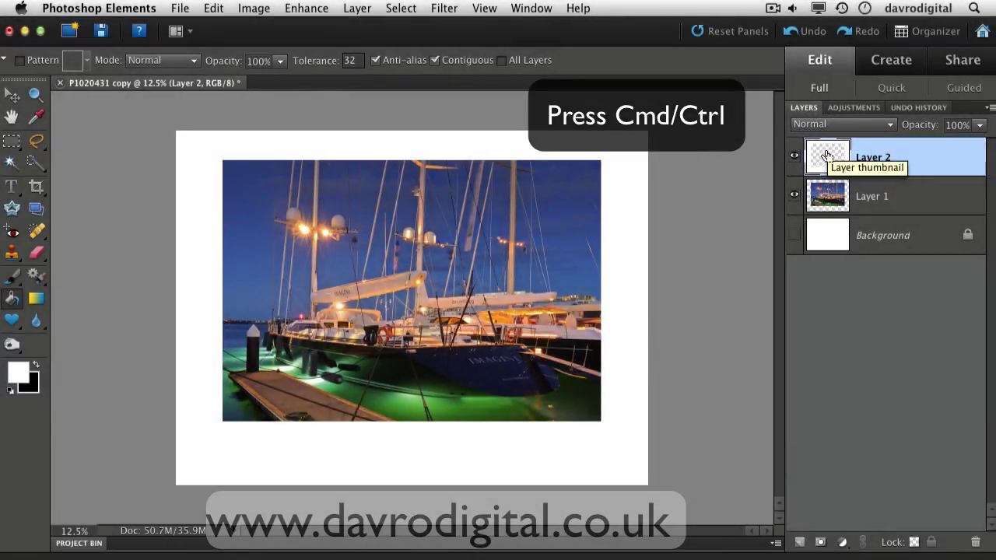
pyautogui.keyDown('super'); pyautogui.click(827, 158); pyautogui.keyUp('super')
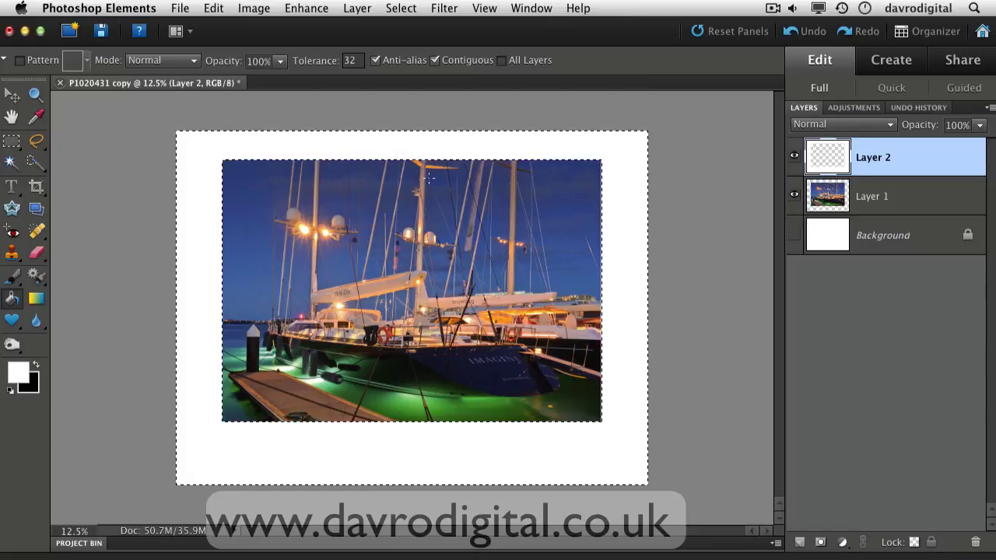
# - Invert the selection to the photo and open the Stroke dialog, zoomed in on the boat
pyautogui.click(401, 8)
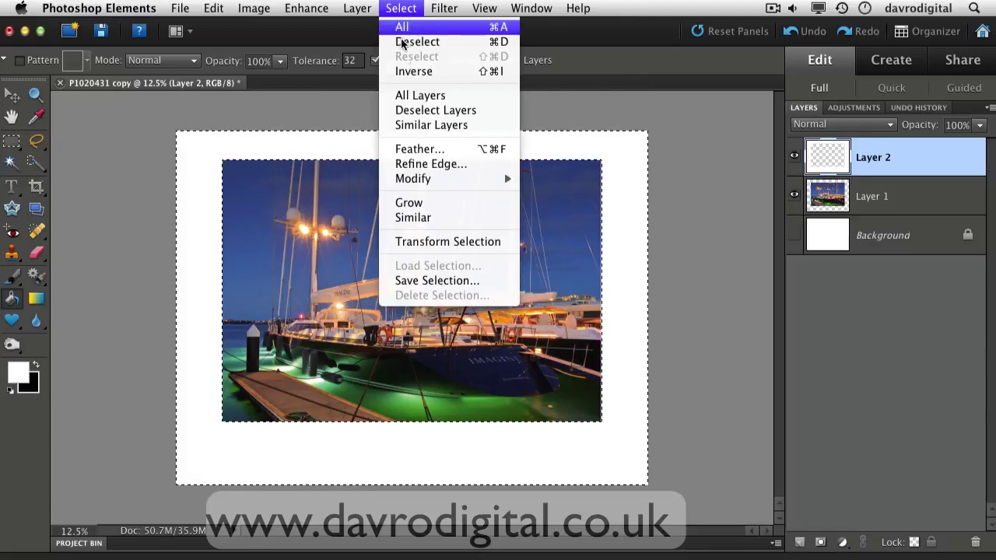
pyautogui.click(411, 72)
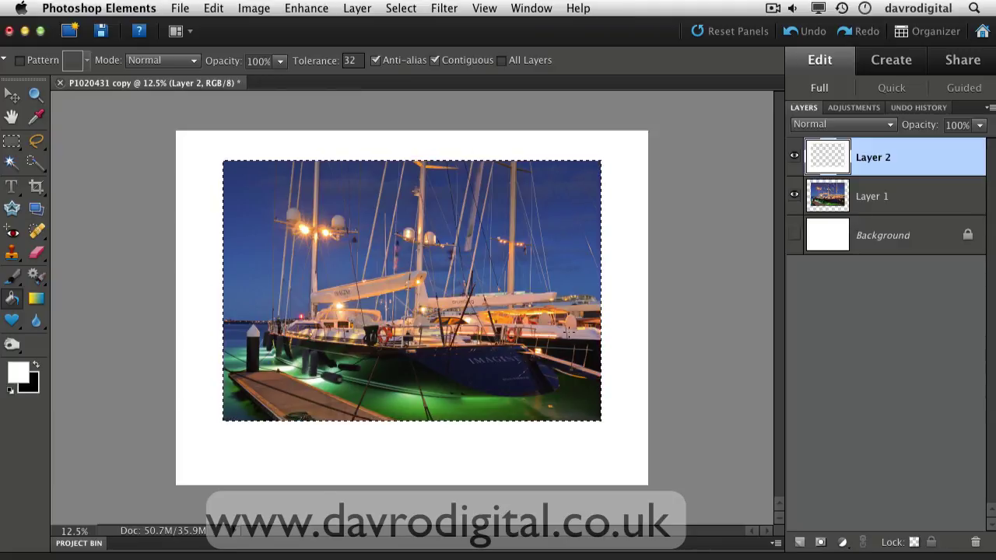
pyautogui.click(214, 7)
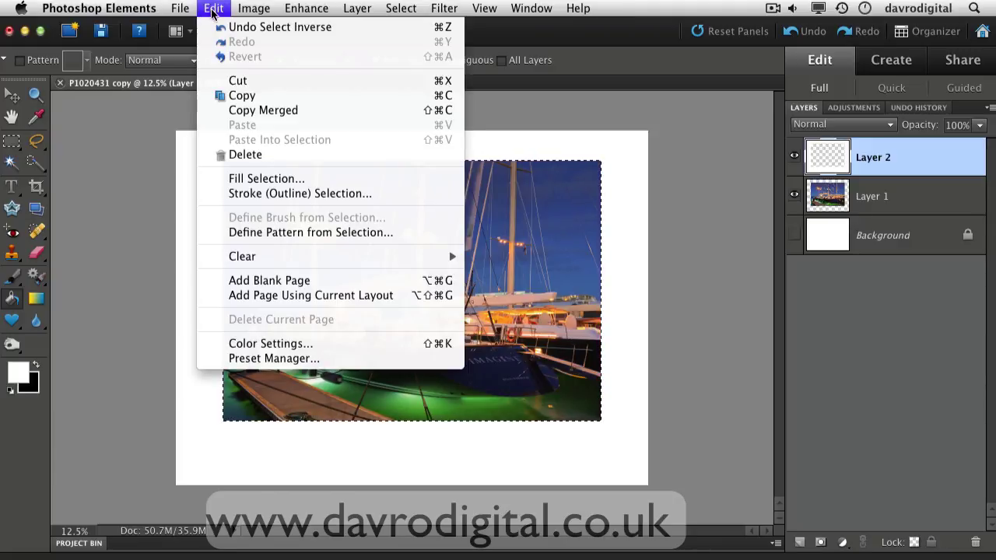
pyautogui.click(264, 193)
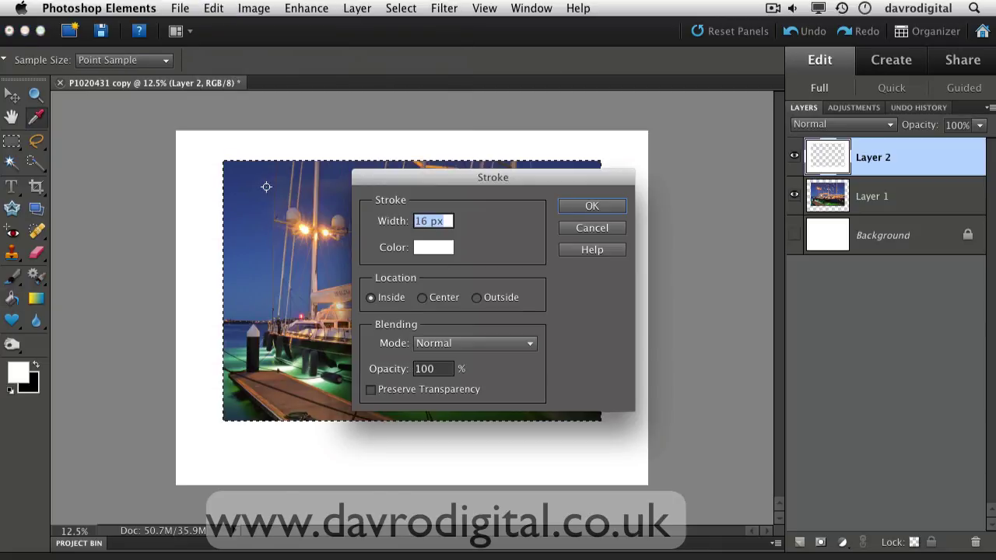
pyautogui.press('super+space')
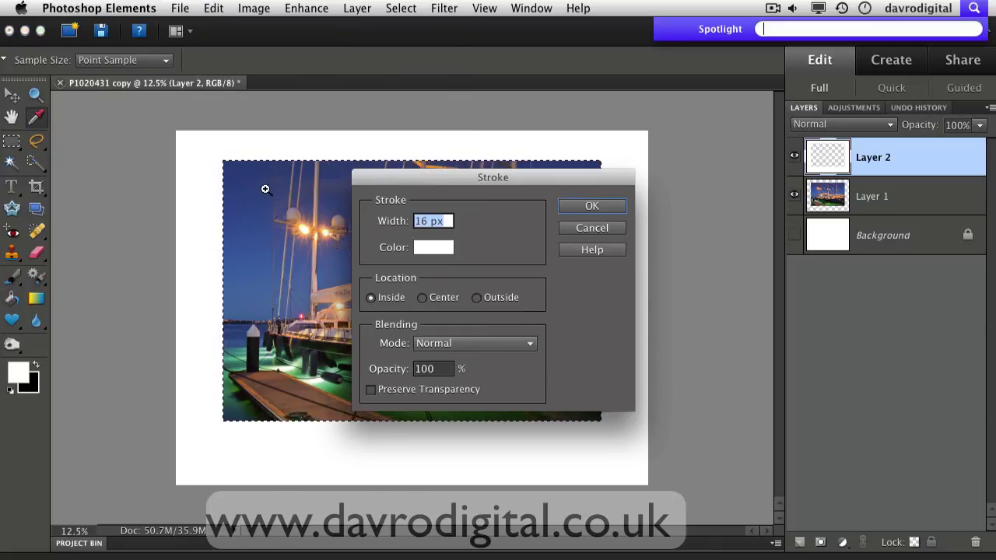
pyautogui.keyDown('super'); pyautogui.click(251, 187); pyautogui.keyUp('super')
pyautogui.keyDown('super'); pyautogui.click(253, 189); pyautogui.keyUp('super')
pyautogui.moveTo(671, 432)
pyautogui.mouseDown()
pyautogui.moveTo(343, 225)
pyautogui.moveTo(307, 174)
pyautogui.mouseUp()
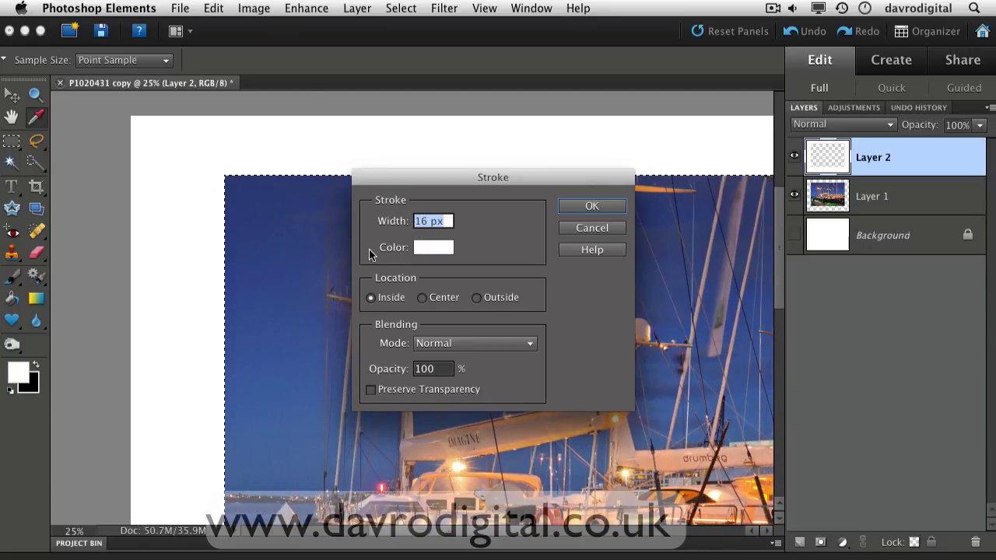
# - Stroke the photo with grey 909090, 20 px, Inside, then deselect and zoom to fit
pyautogui.click(425, 247)
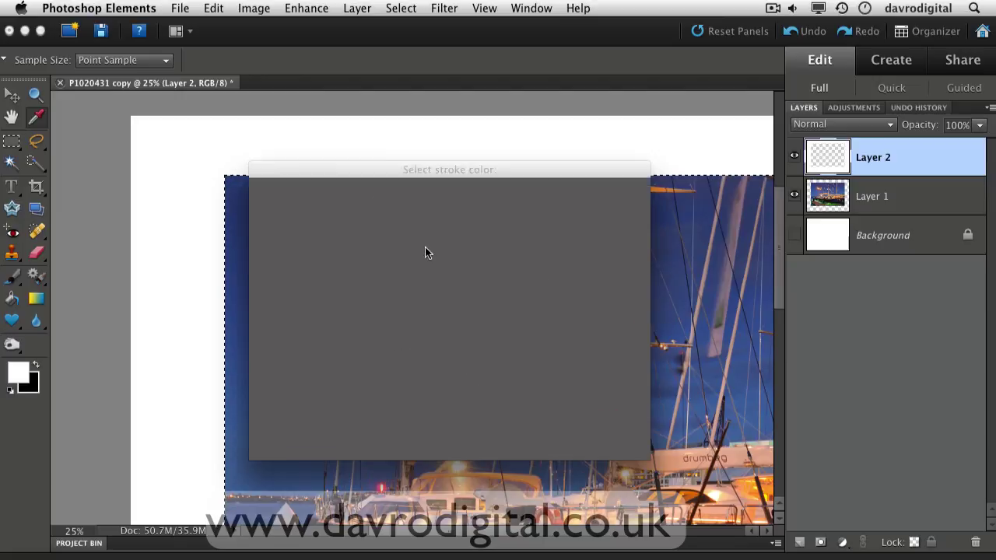
pyautogui.moveTo(352, 171); pyautogui.dragTo(500, 190)
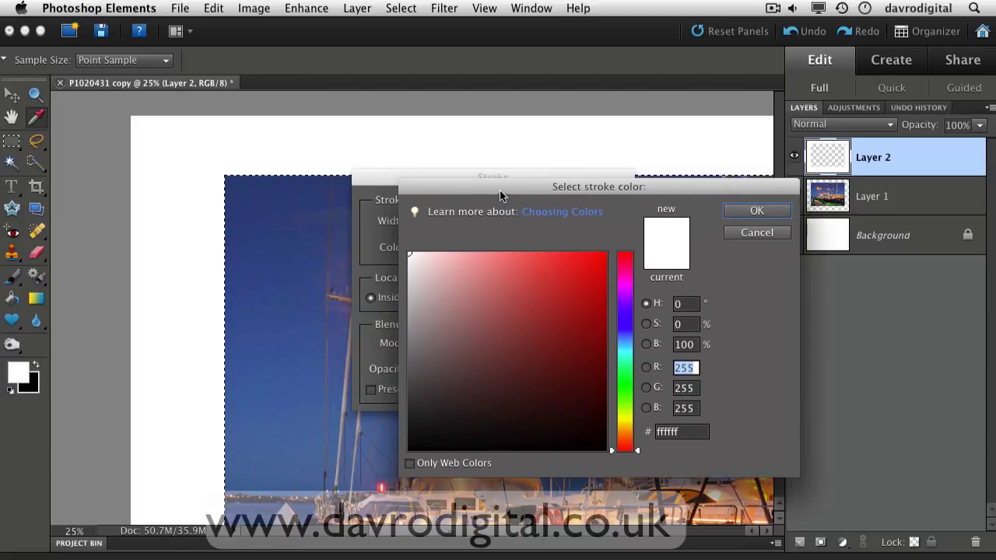
pyautogui.moveTo(409, 334); pyautogui.dragTo(405, 340)
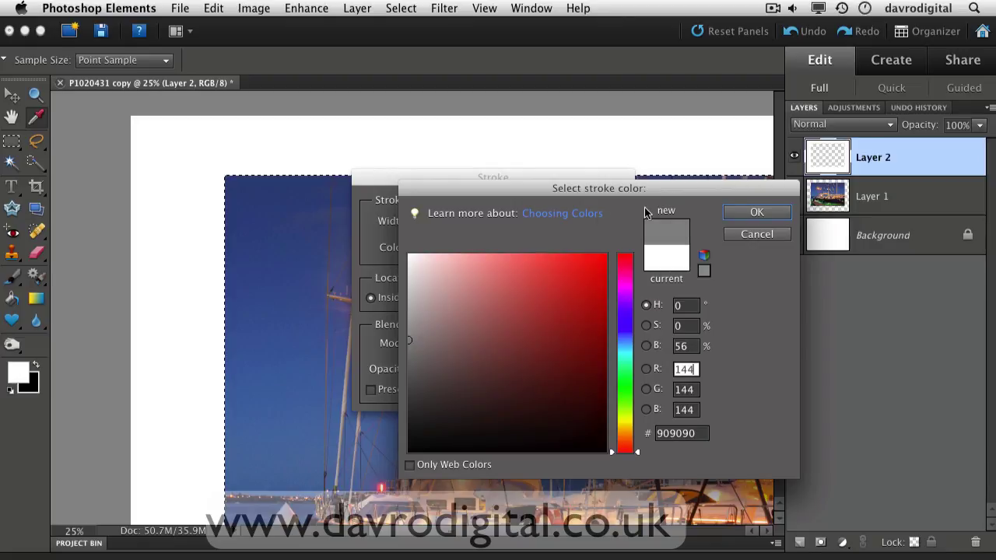
pyautogui.click(745, 213)
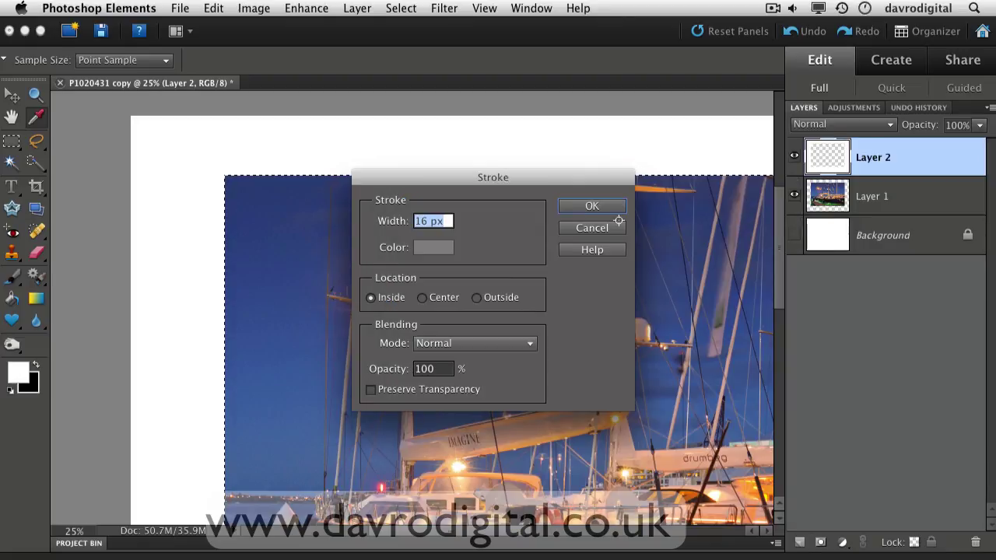
pyautogui.moveTo(383, 226); pyautogui.dragTo(384, 226)
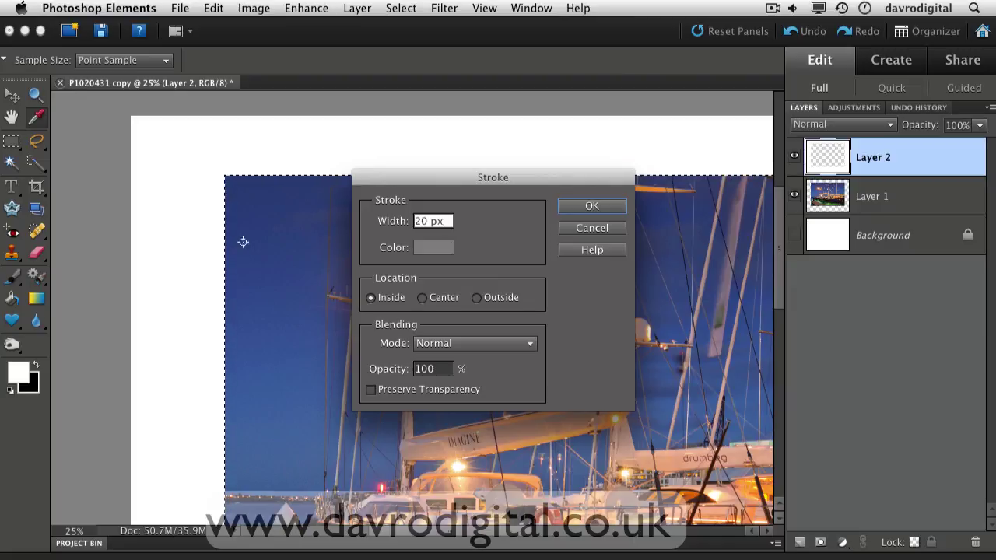
pyautogui.click(591, 206)
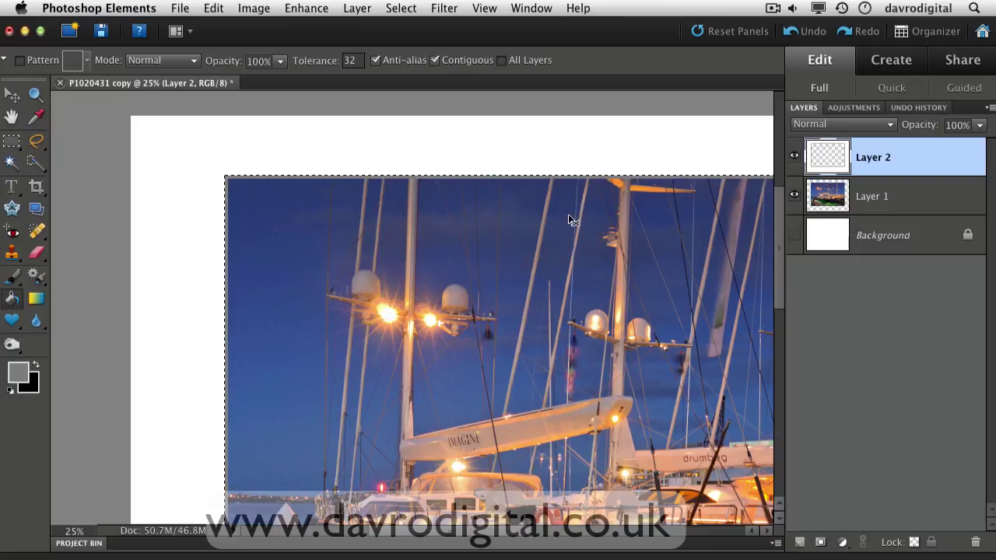
pyautogui.press('super+d')
pyautogui.press('super+0')
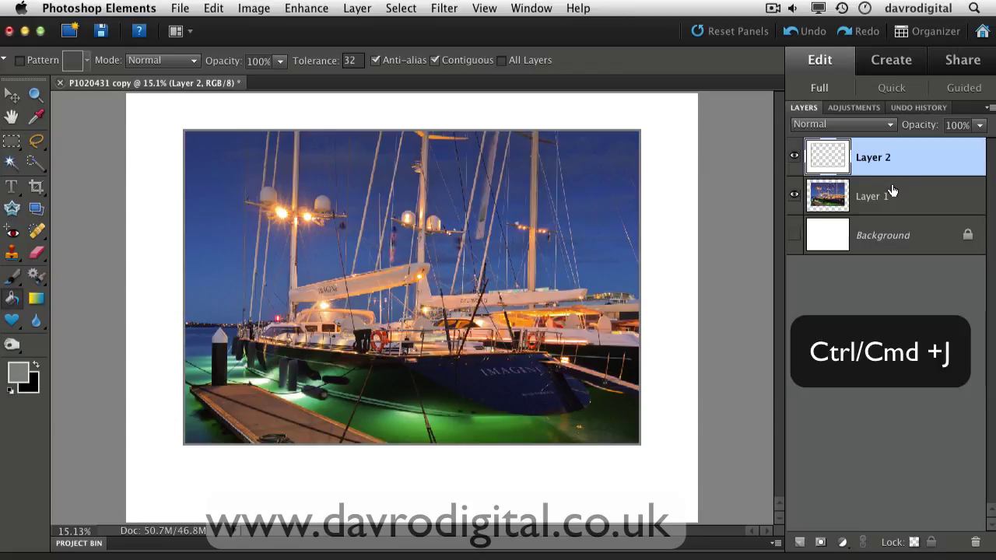
# - Duplicate Layer 2, then select the original Layer 2 and hide the Layer 2 copy
pyautogui.press('super+j')
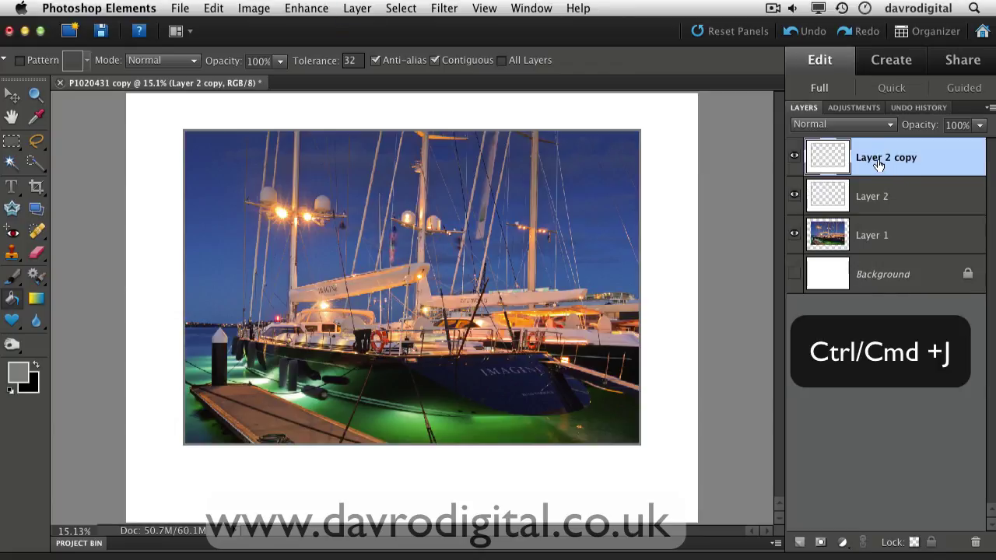
pyautogui.click(868, 197)
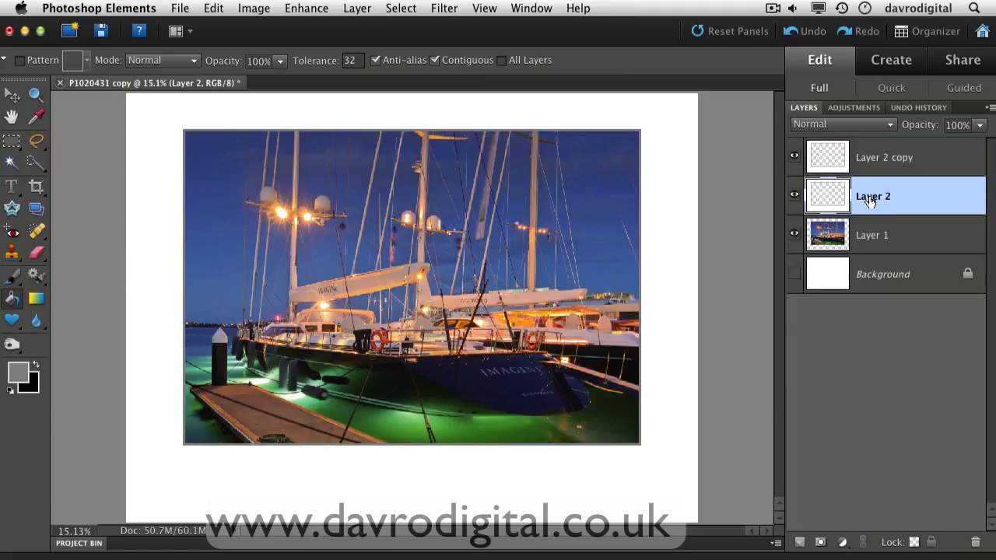
pyautogui.click(795, 161)
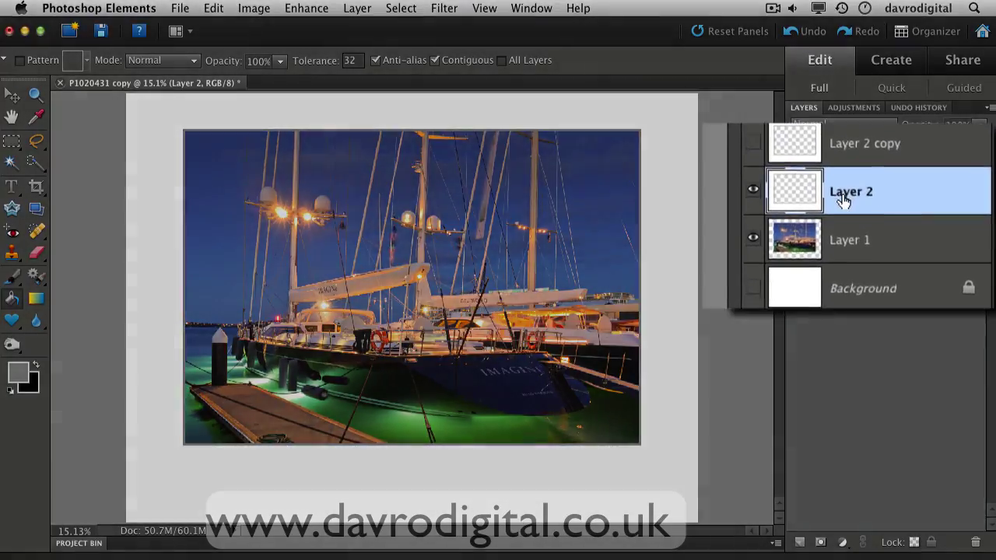
# - Rename Layer 2 to 'shadow'
pyautogui.doubleClick(858, 198)
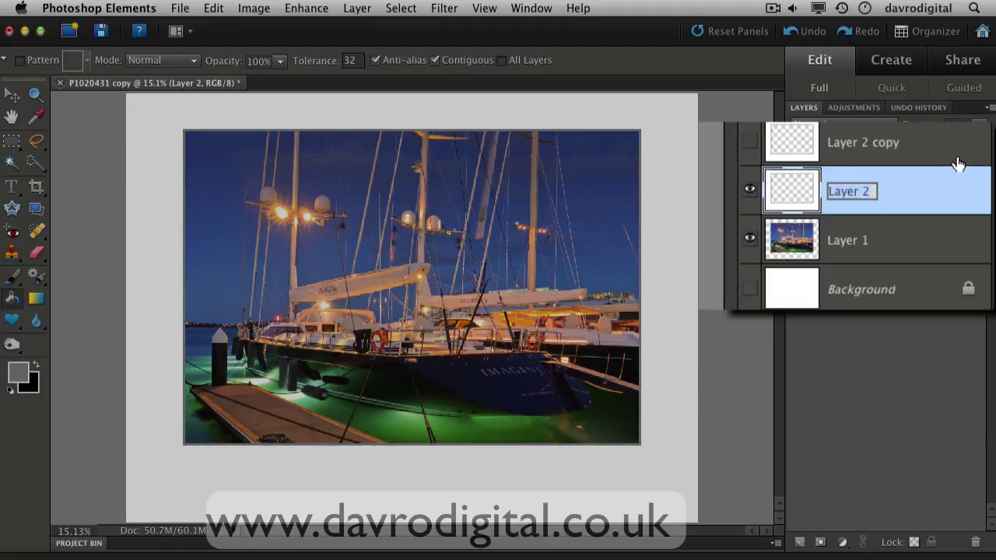
pyautogui.write('shadow')
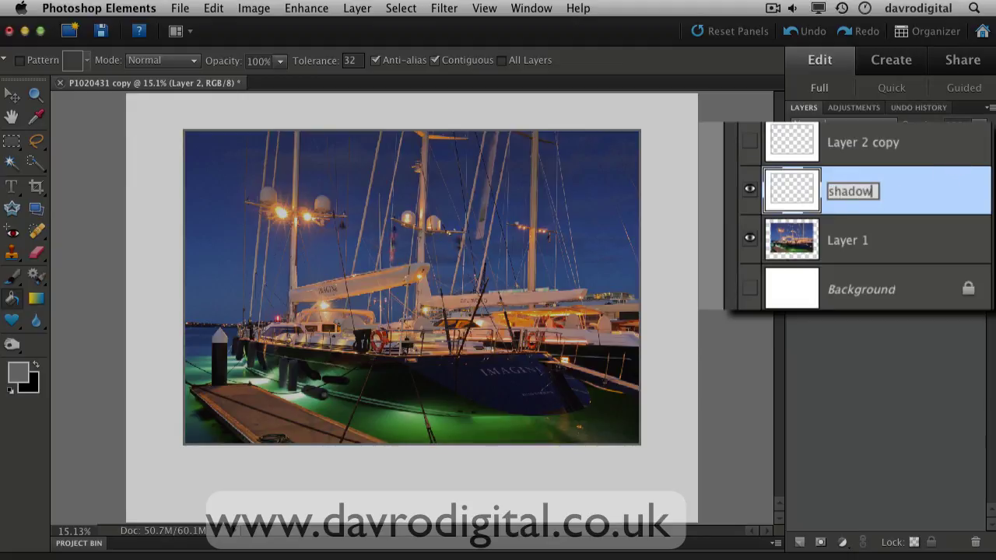
pyautogui.press('Return')
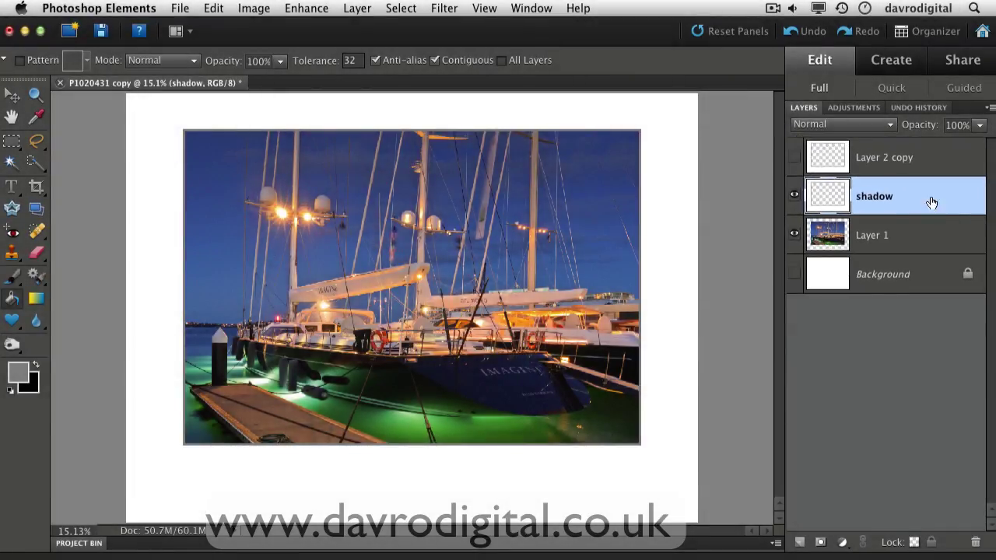
# - Fill the shadow layer's frame area with black, deselect, and make Layer 2 copy visible again
pyautogui.keyDown('super'); pyautogui.click(830, 196); pyautogui.keyUp('super')
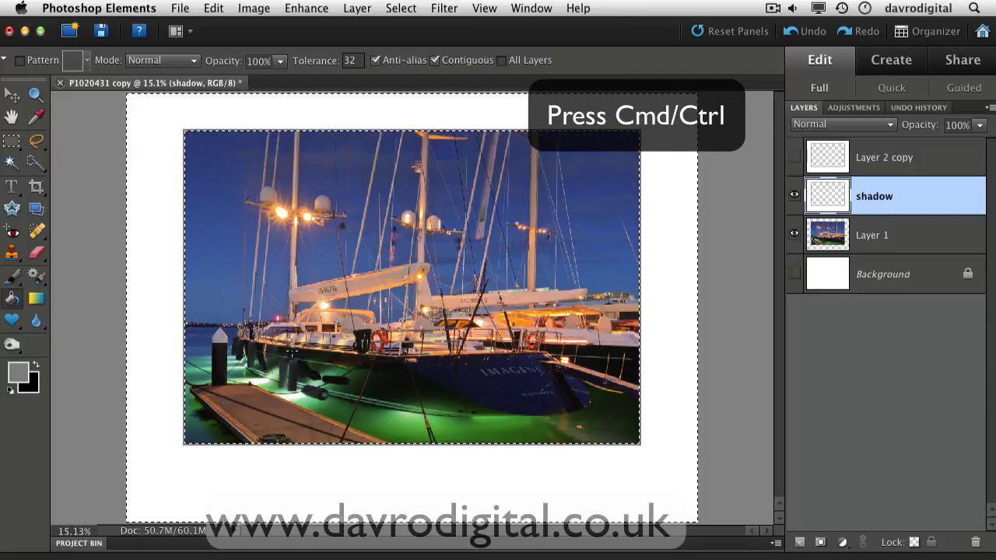
pyautogui.press('d')
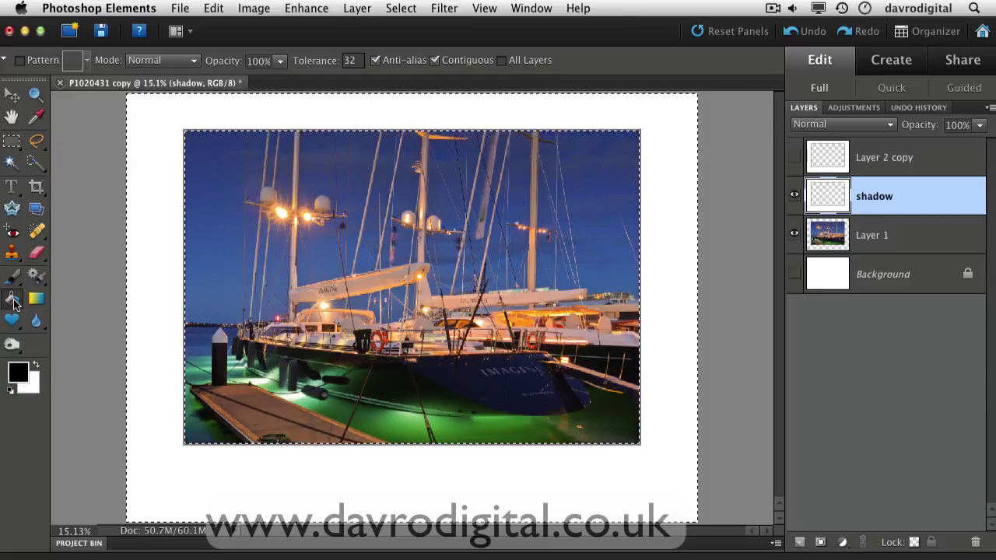
pyautogui.click(139, 283)
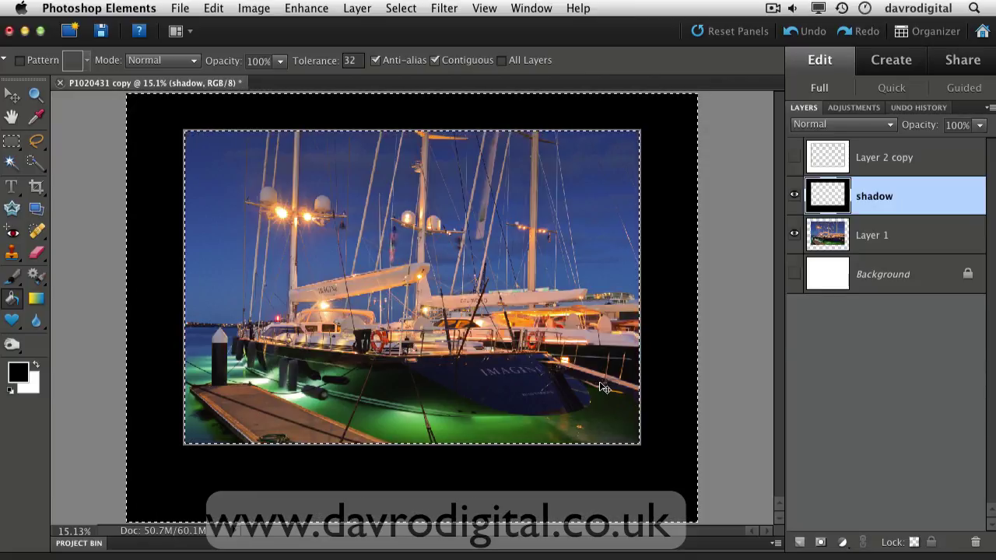
pyautogui.press('super+d')
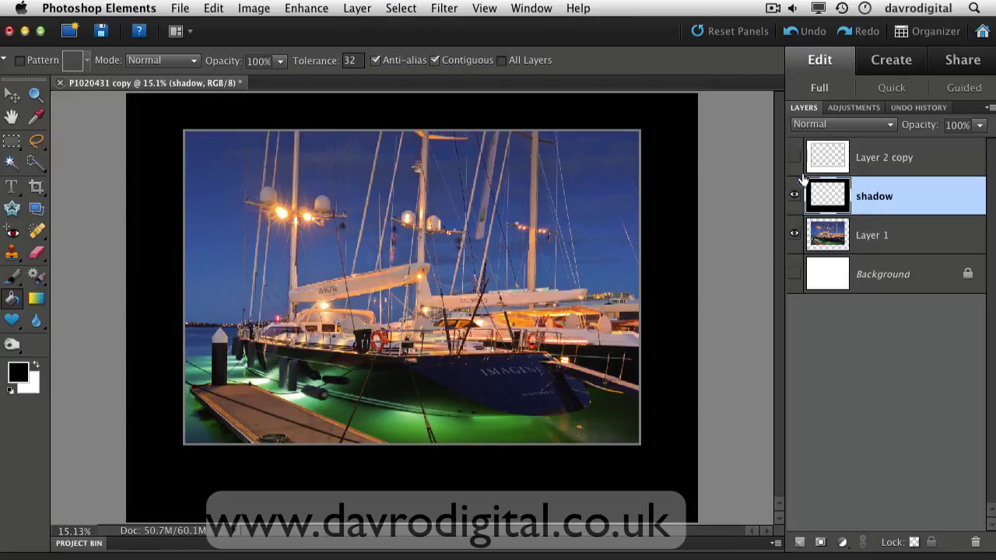
pyautogui.click(794, 158)
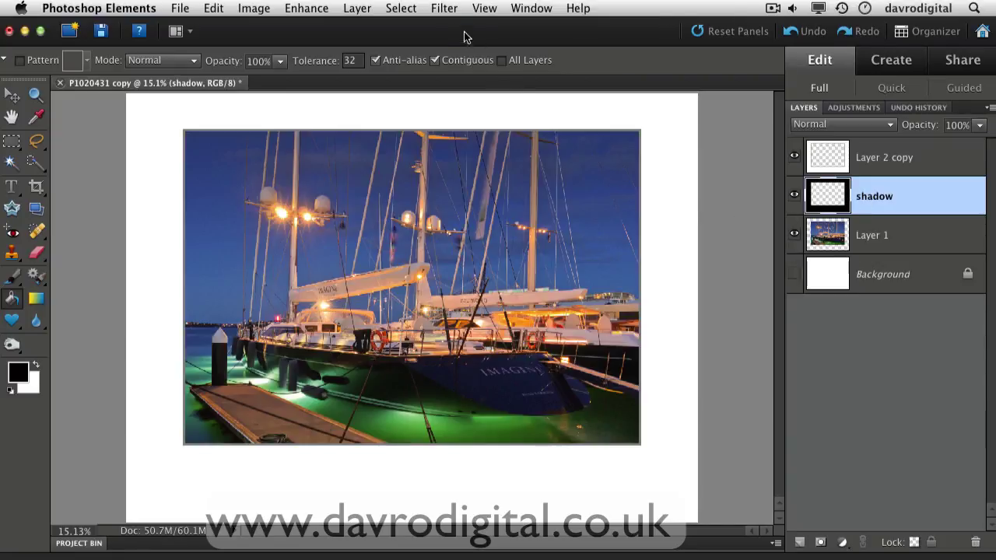
# - Open the Gaussian Blur filter and position its dialog to preview the photo's edge
pyautogui.click(444, 8)
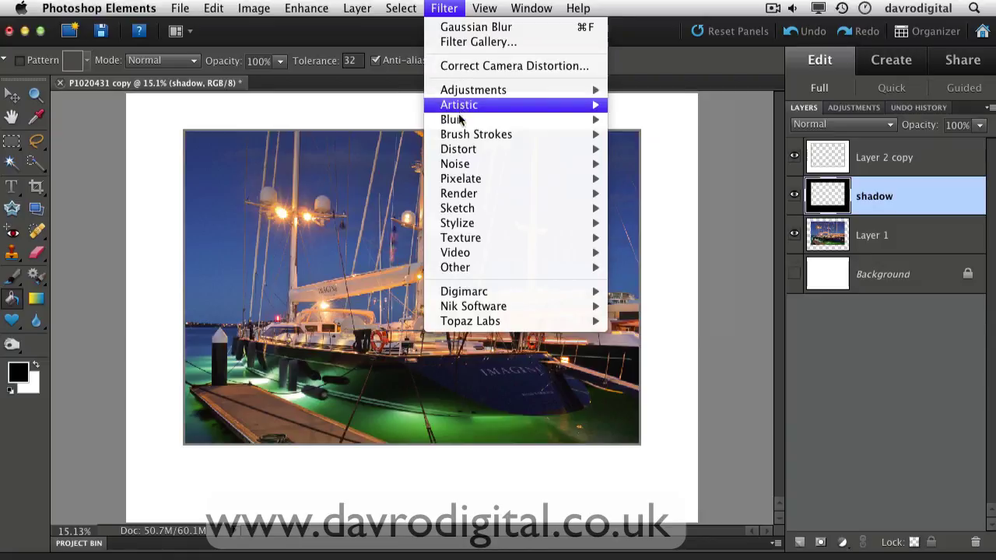
pyautogui.moveTo(555, 110)
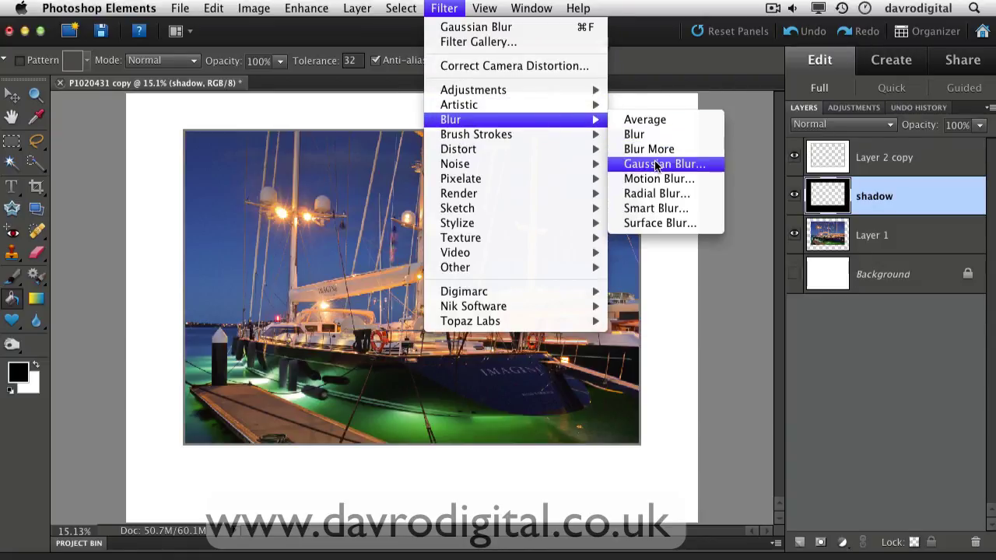
pyautogui.click(657, 164)
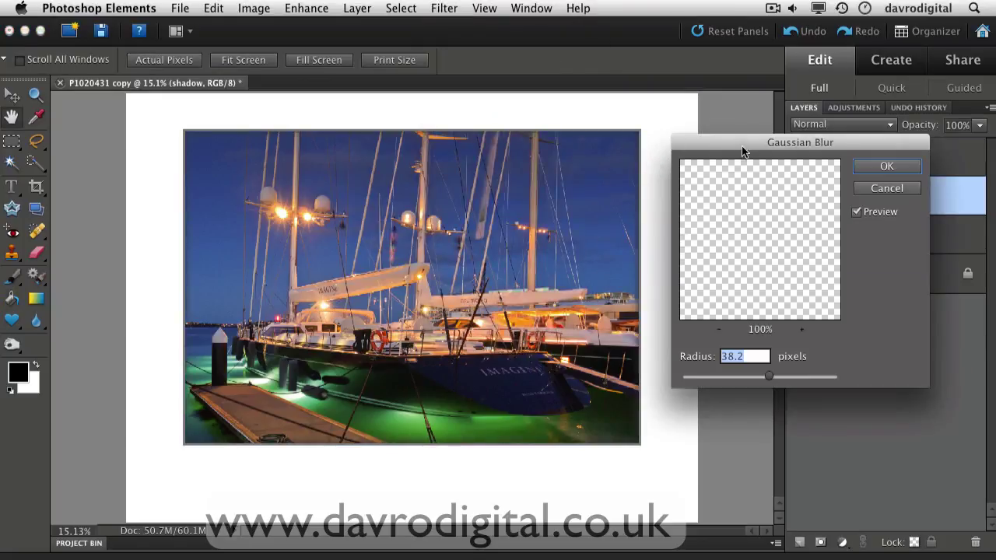
pyautogui.moveTo(741, 147); pyautogui.dragTo(692, 136)
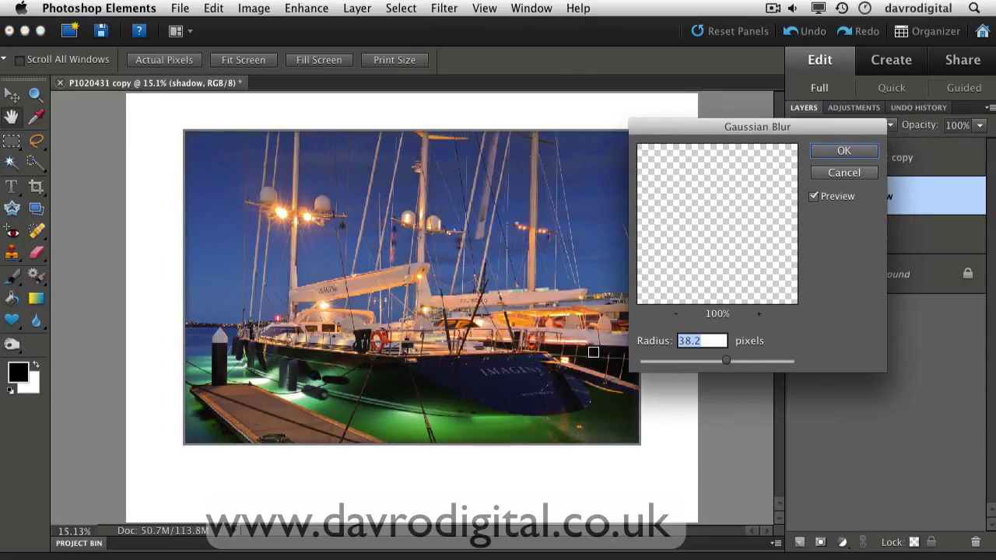
pyautogui.moveTo(728, 361); pyautogui.dragTo(625, 363)
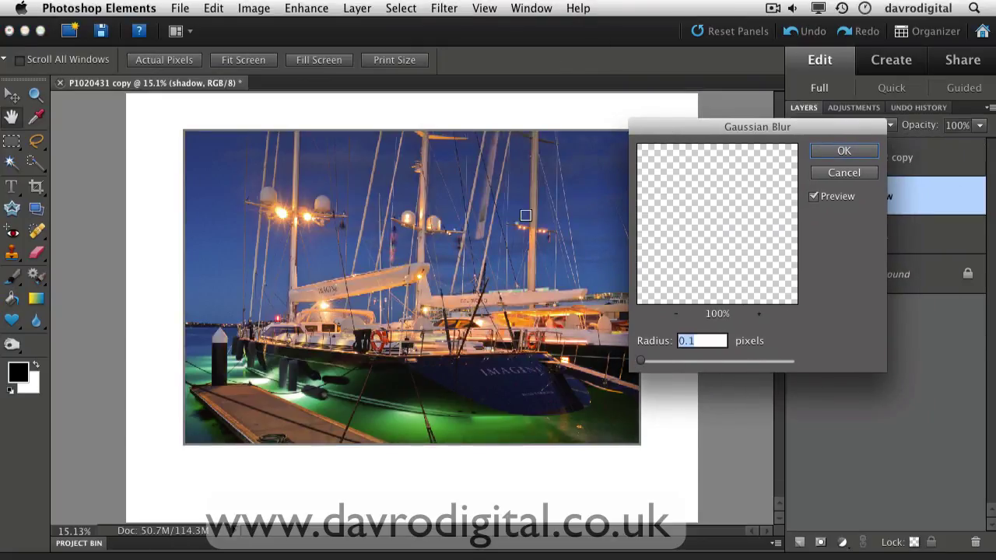
pyautogui.click(473, 132)
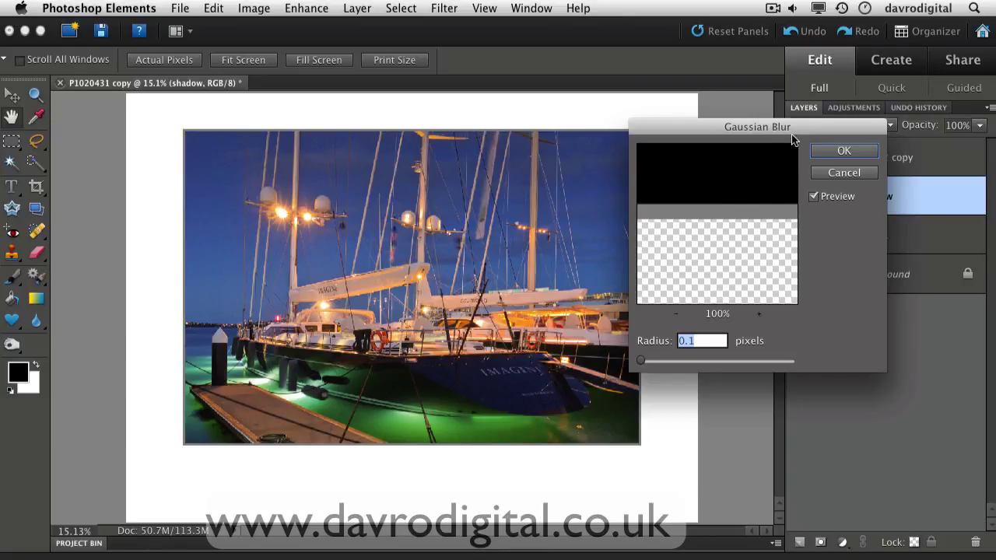
pyautogui.moveTo(777, 133); pyautogui.dragTo(678, 158)
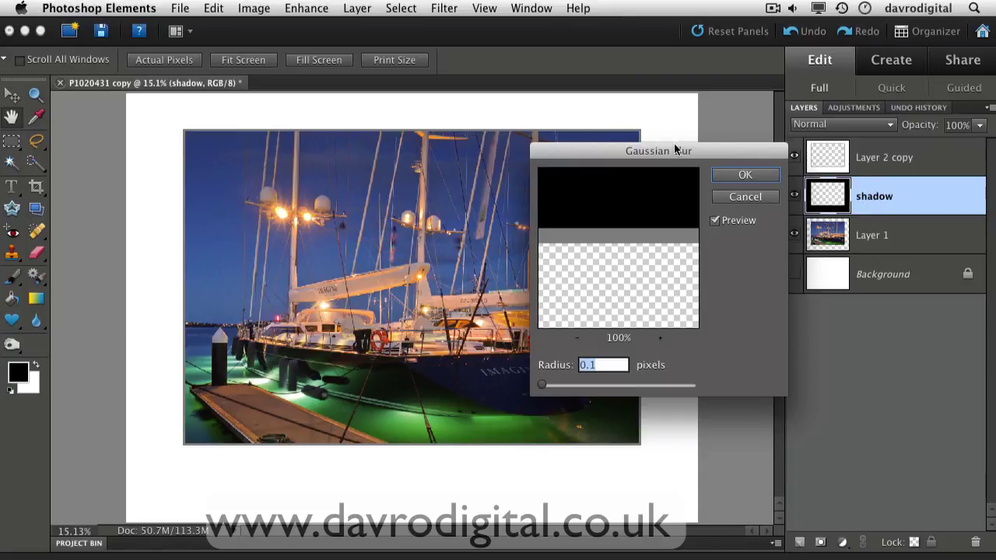
pyautogui.moveTo(677, 151); pyautogui.dragTo(733, 124)
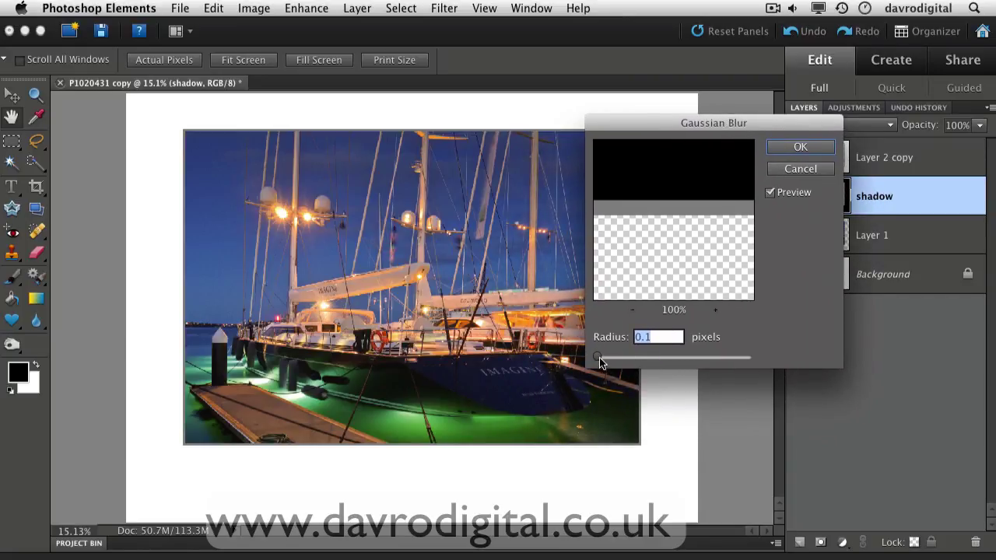
# - Set the blur Radius to 63.3 pixels and apply it to the shadow layer
pyautogui.moveTo(597, 356); pyautogui.dragTo(665, 355)
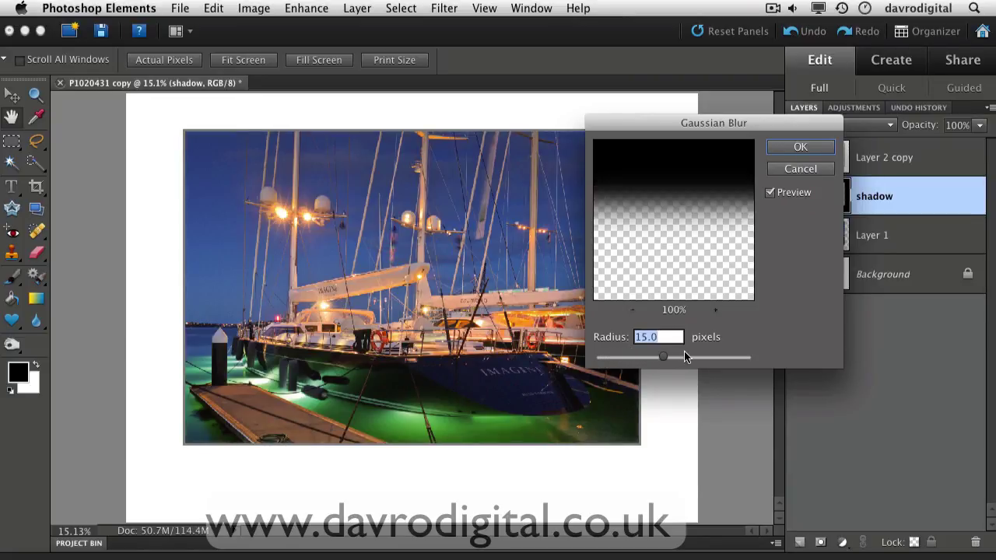
pyautogui.click(681, 355)
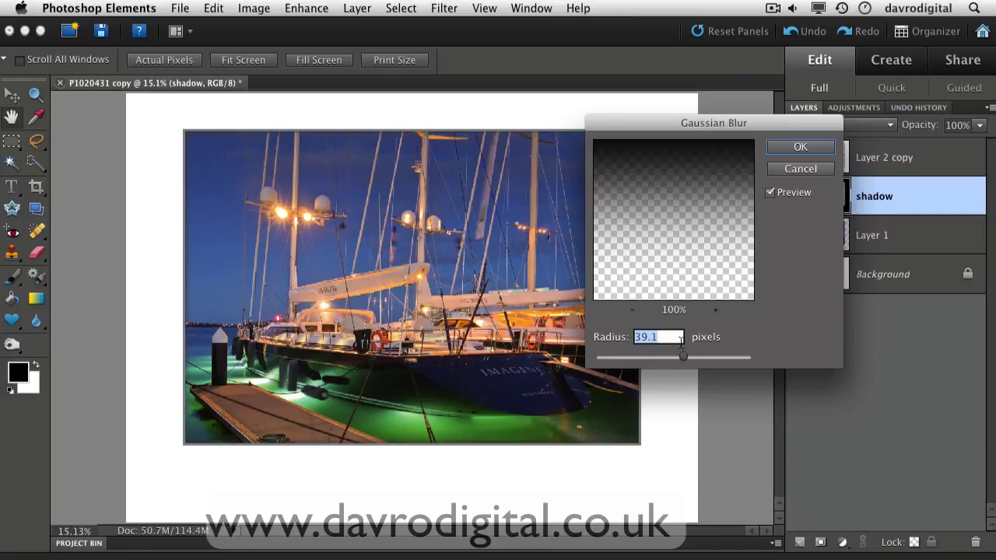
pyautogui.moveTo(683, 357); pyautogui.dragTo(700, 356)
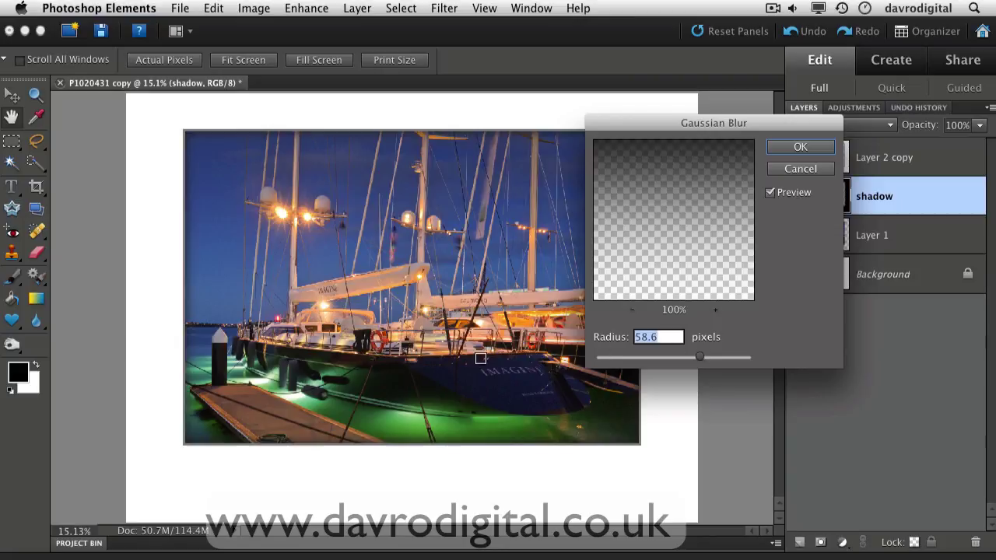
pyautogui.moveTo(698, 357); pyautogui.dragTo(703, 357)
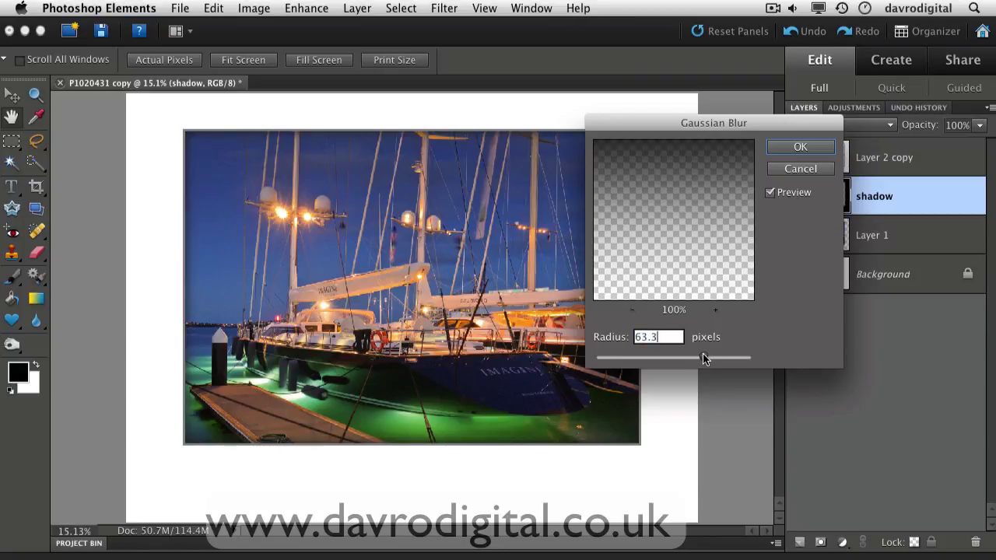
pyautogui.click(799, 147)
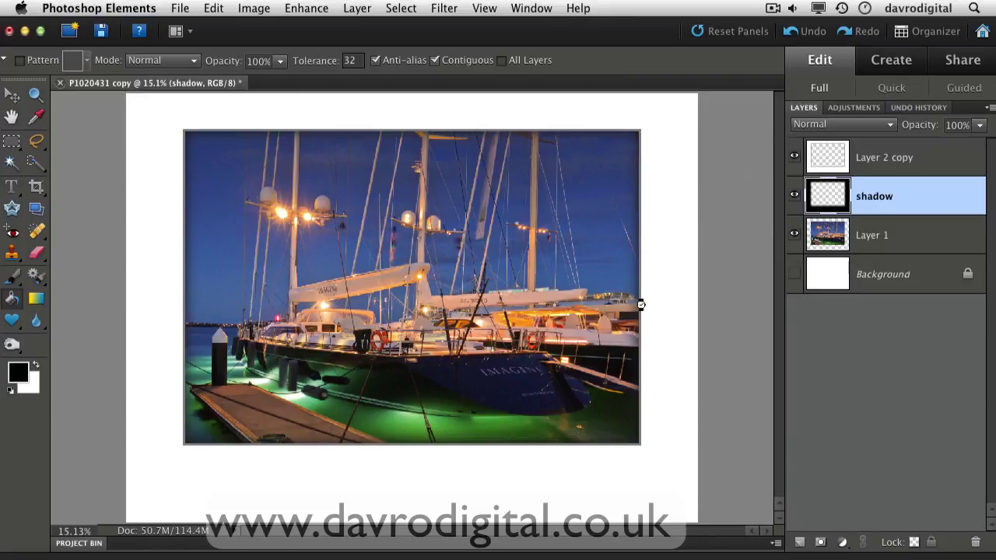
pyautogui.press('super+space')
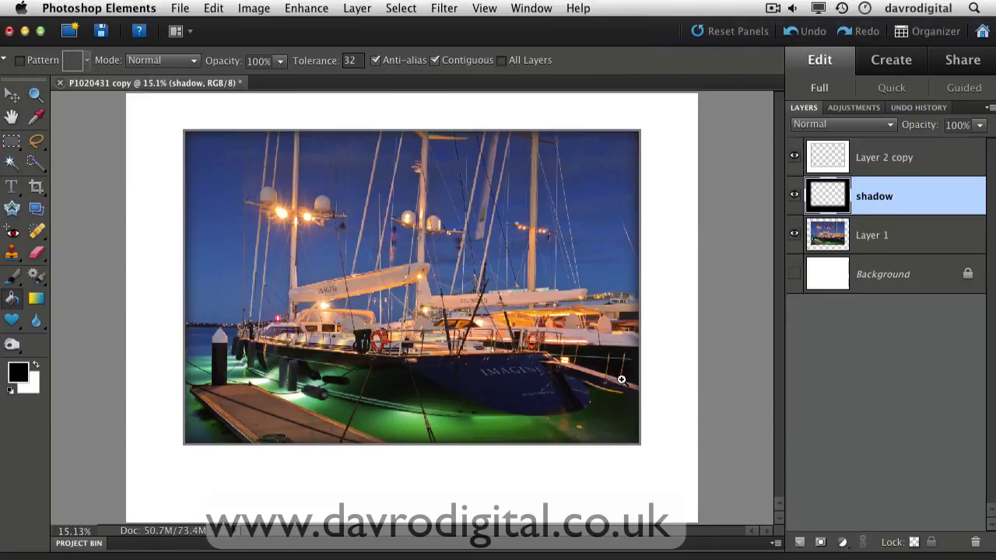
pyautogui.keyDown('super'); pyautogui.click(613, 379); pyautogui.keyUp('super')
pyautogui.moveTo(578, 363); pyautogui.dragTo(669, 445)
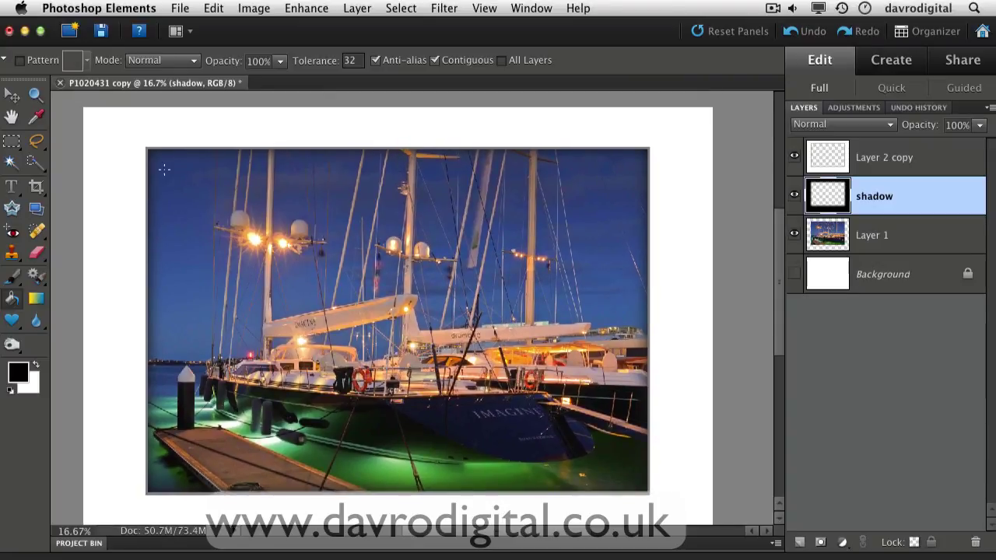
pyautogui.moveTo(209, 475); pyautogui.dragTo(200, 427)
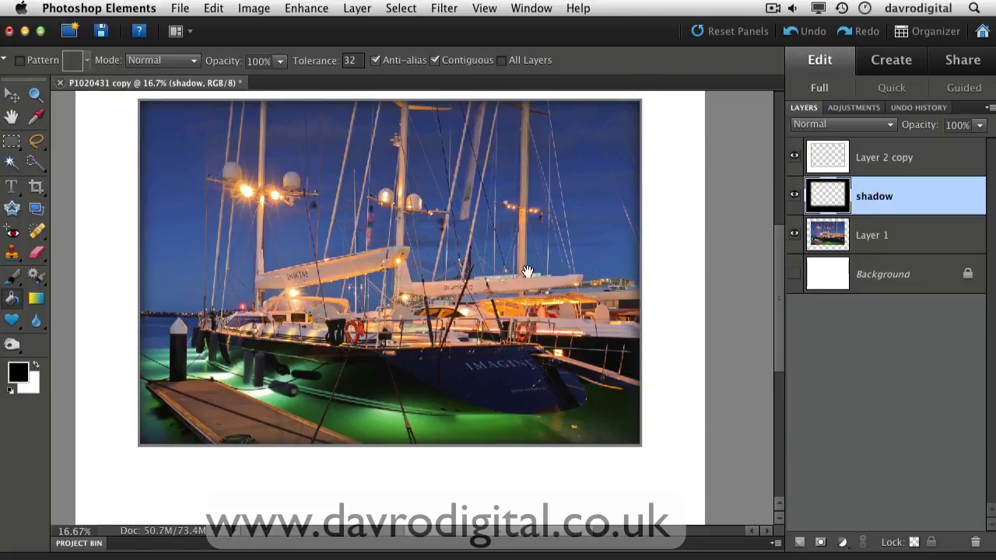
pyautogui.moveTo(528, 272); pyautogui.dragTo(534, 309)
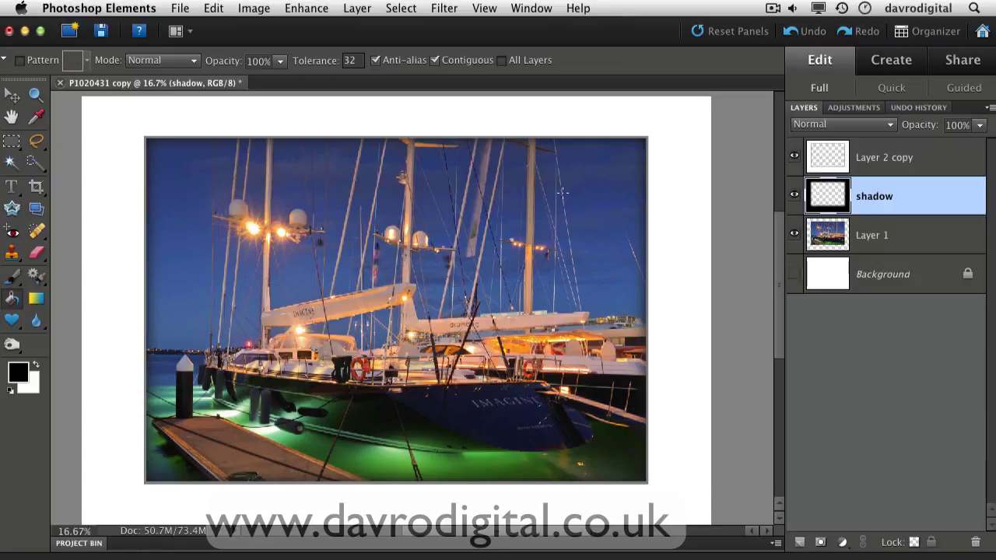
pyautogui.scroll(-1, 567, 200)
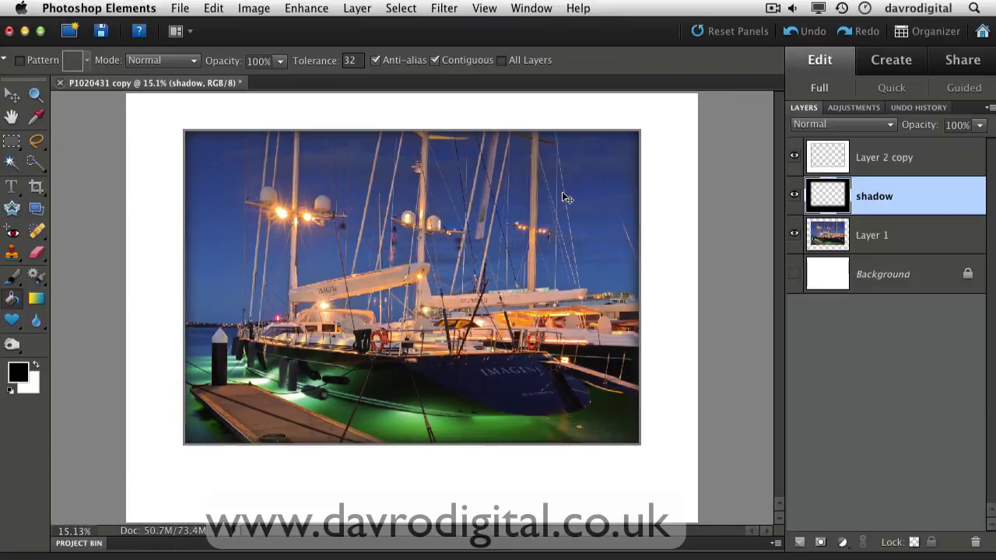